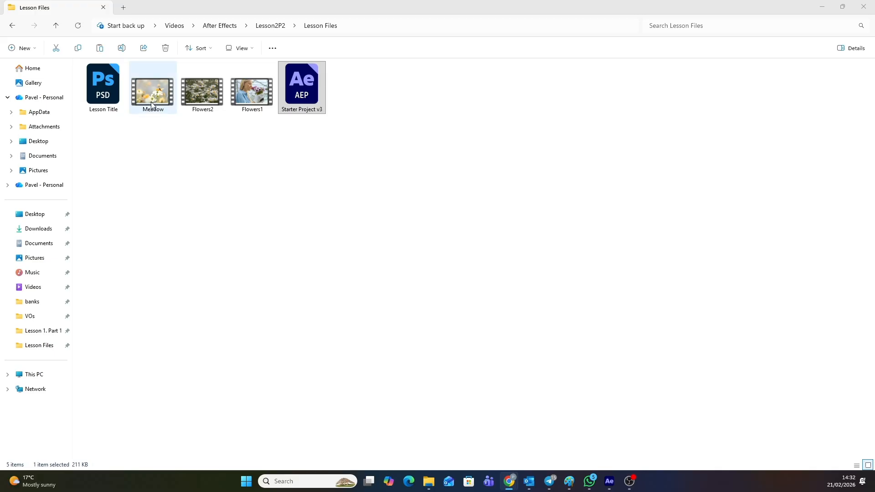
Step: Switch to After Effects and import the Flowers1 and Flowers2 videos from Lesson Files into the Sources folder
left_click(303, 108)
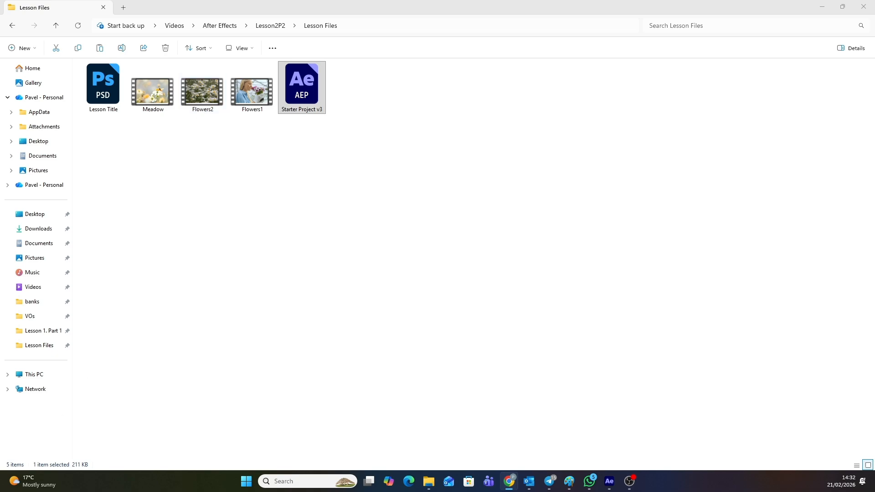
key("alt+Tab")
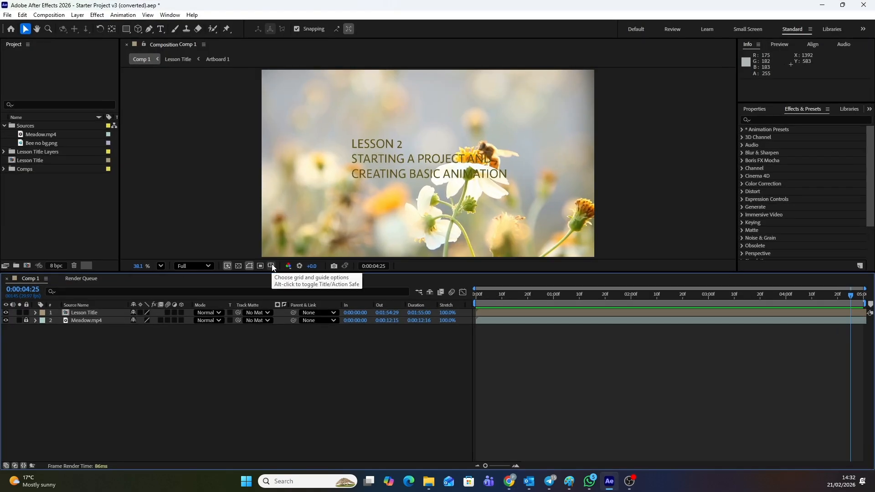
left_click(25, 126)
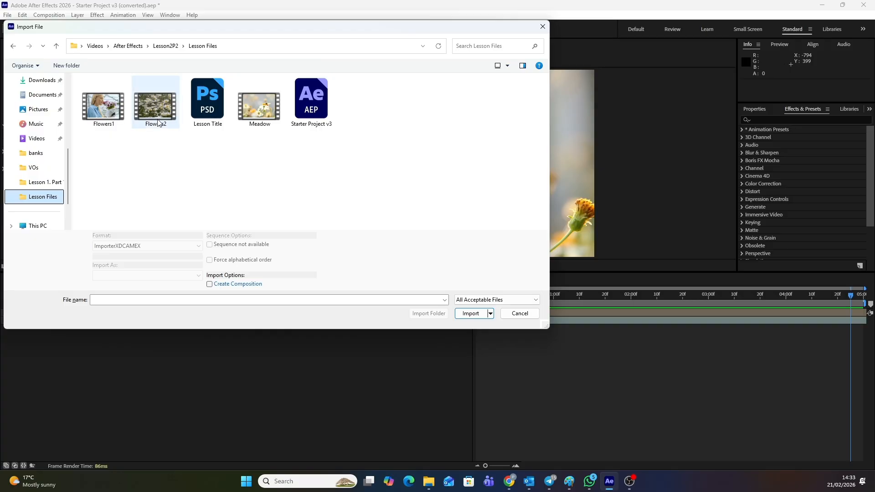
left_click(116, 125)
left_click(157, 121, "ctrl")
left_click(467, 314)
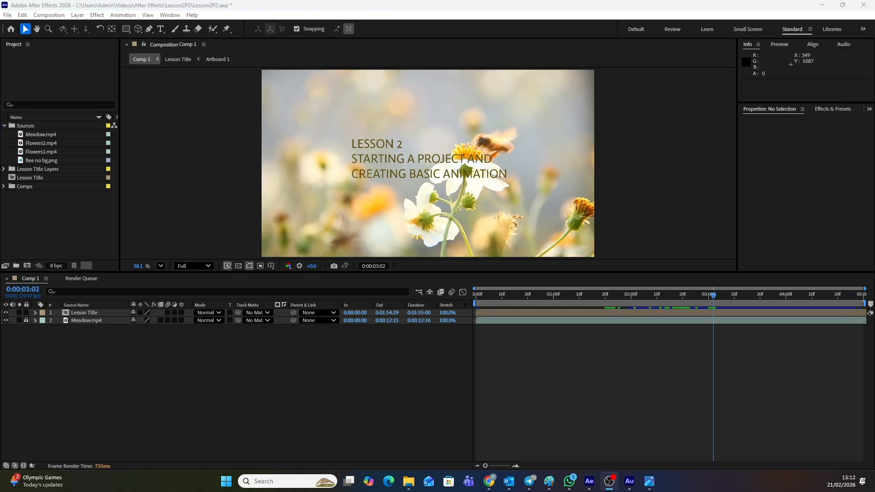
key("alt+Tab")
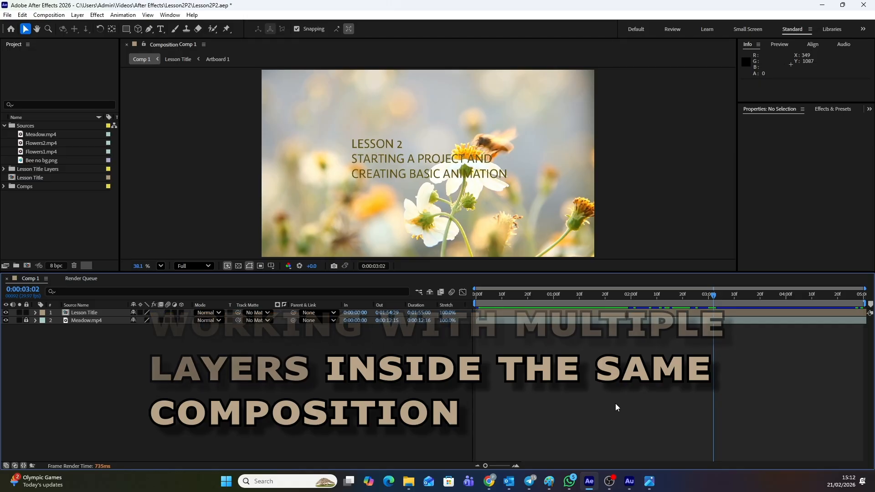
Step: Move the current time to 0:00:01:20 and add Flowers1.mp4 to Comp 1 as the topmost layer
left_click_drag(713, 296, 605, 295)
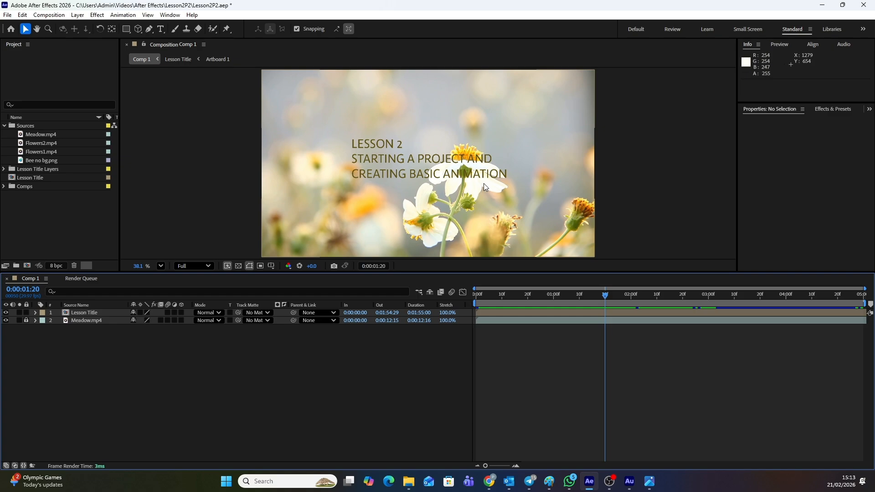
left_click(22, 126)
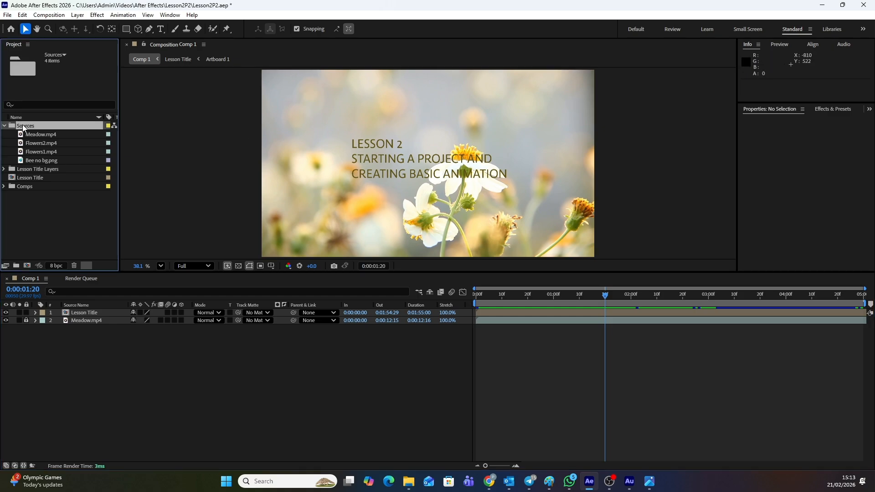
left_click(43, 152)
left_click_drag(42, 152, 437, 176)
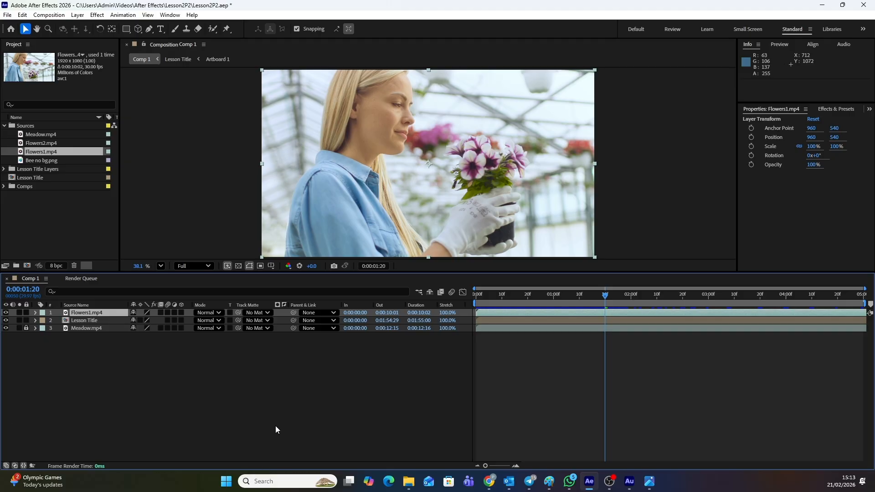
left_click(286, 420)
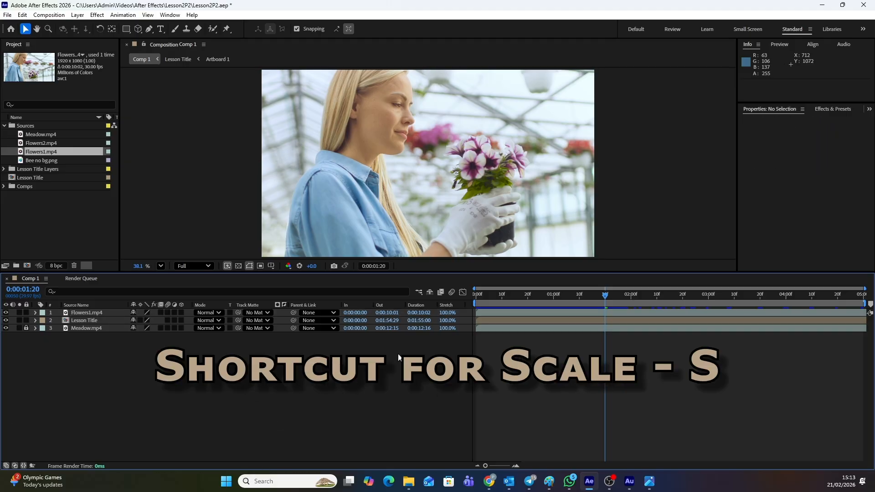
Step: Reveal the Flowers1.mp4 layer's Scale property, try 20%, and settle on 25%
left_click(567, 311)
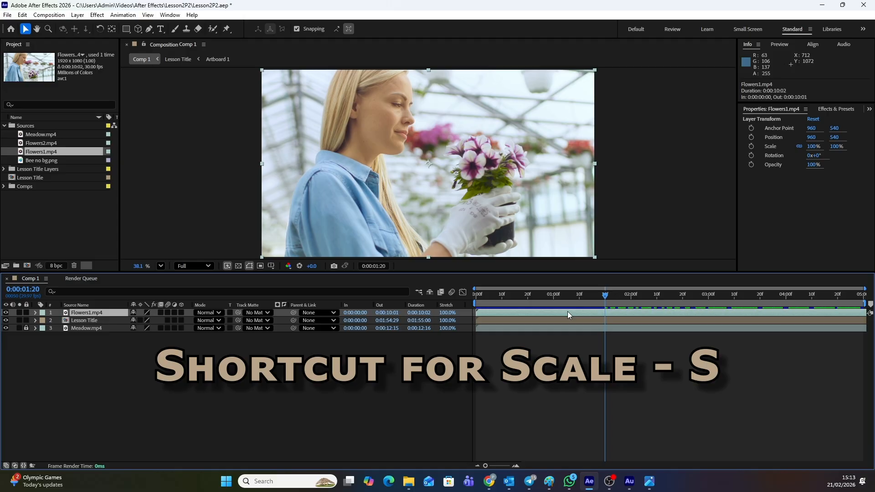
key("s")
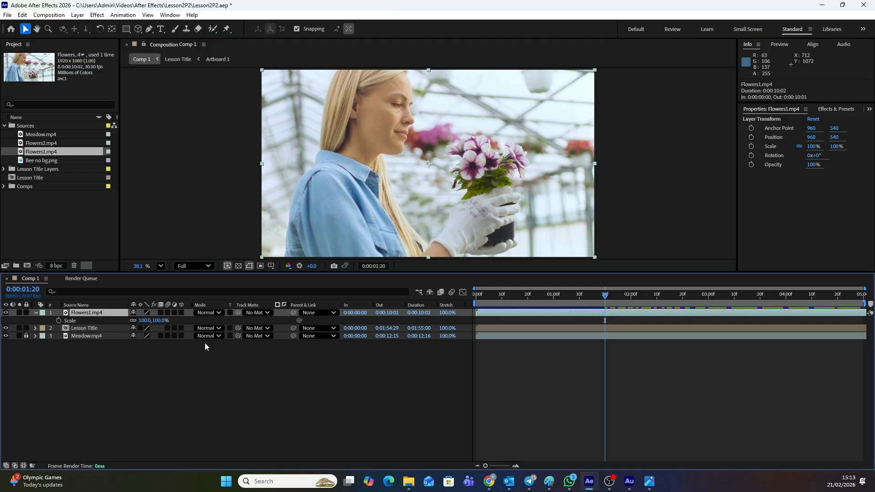
left_click(160, 320)
type("20")
left_click(268, 387)
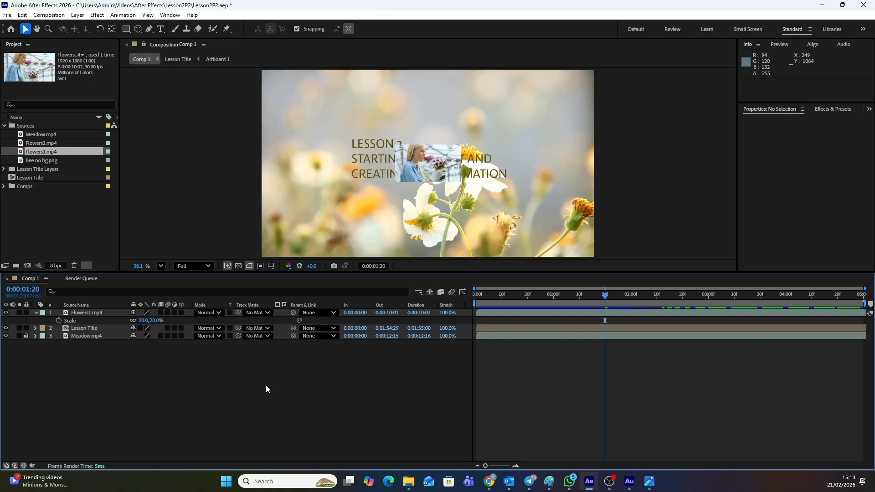
left_click(154, 321)
type("25")
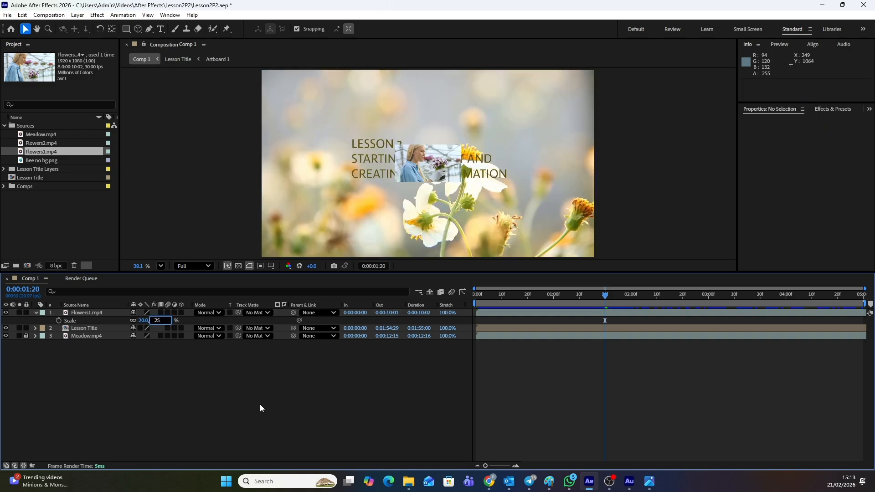
key("Return")
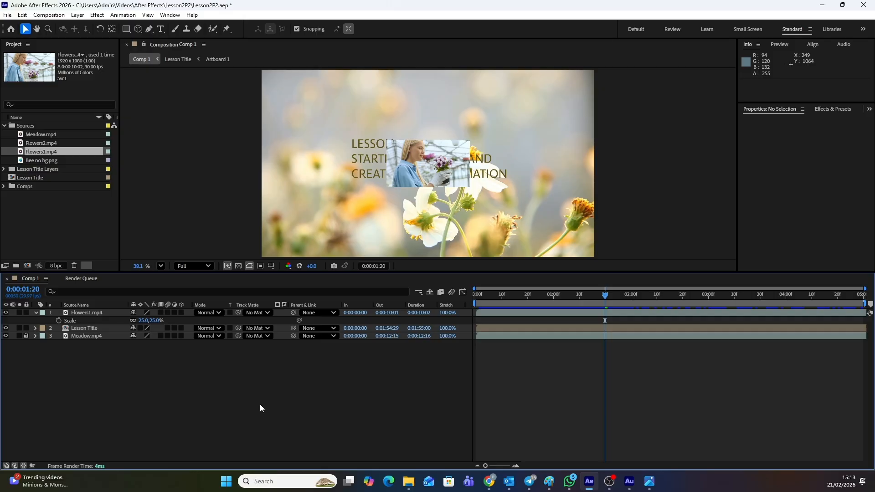
Step: Move the scaled Flowers1.mp4 clip to the upper-left area of the frame, at about 405.5, 227.3
left_click_drag(431, 165, 331, 113)
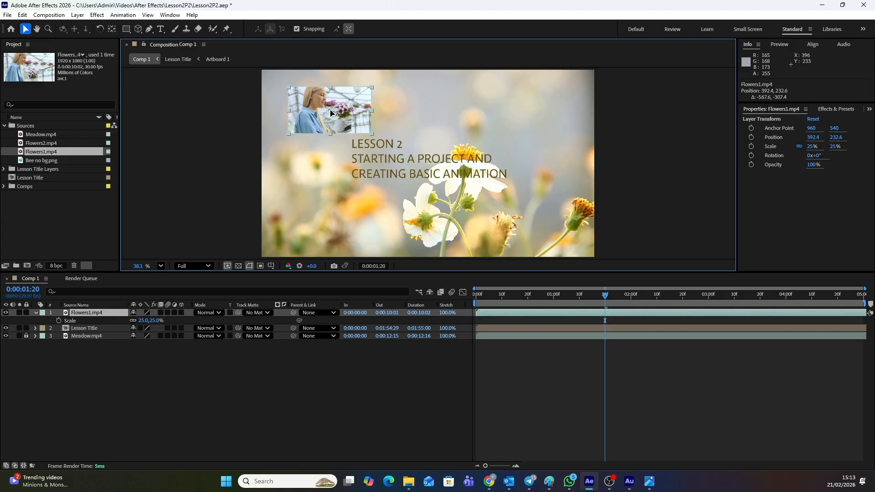
left_click_drag(330, 113, 334, 112)
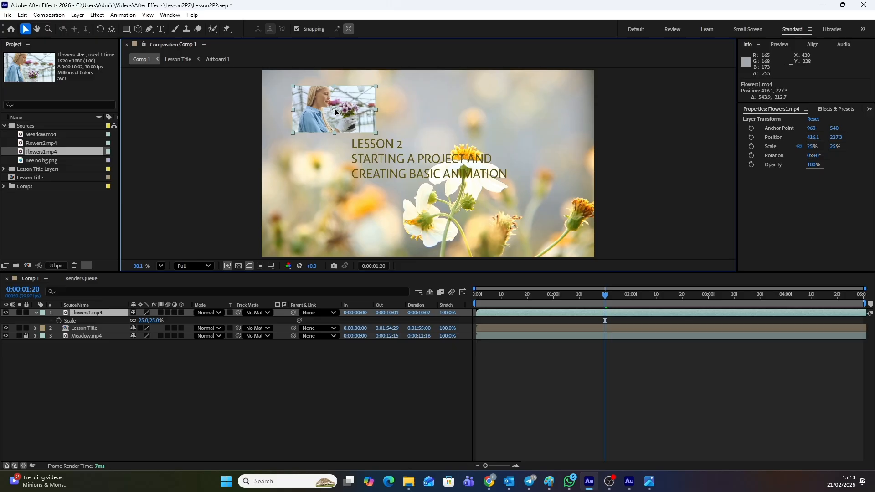
key("Return")
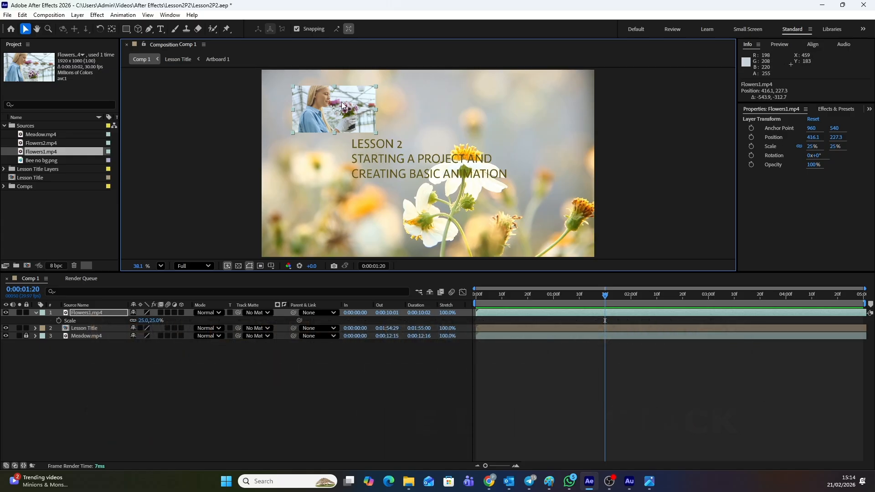
left_click_drag(336, 112, 334, 110)
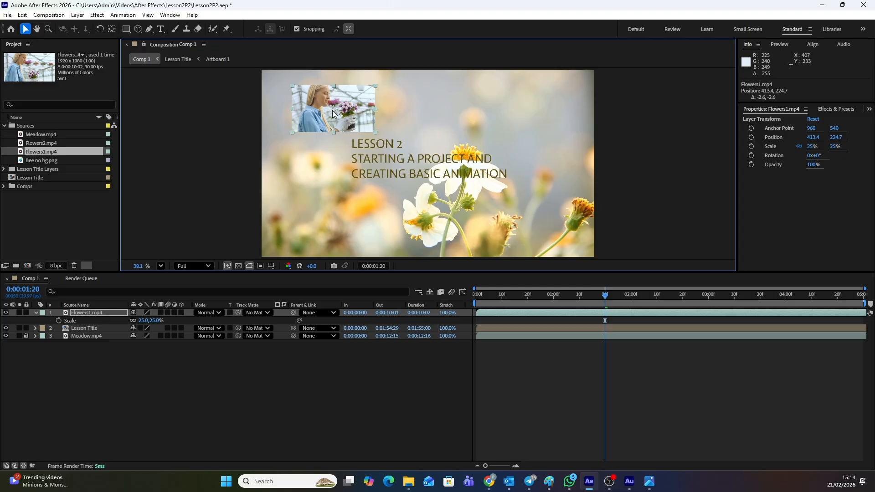
left_click_drag(333, 109, 331, 111)
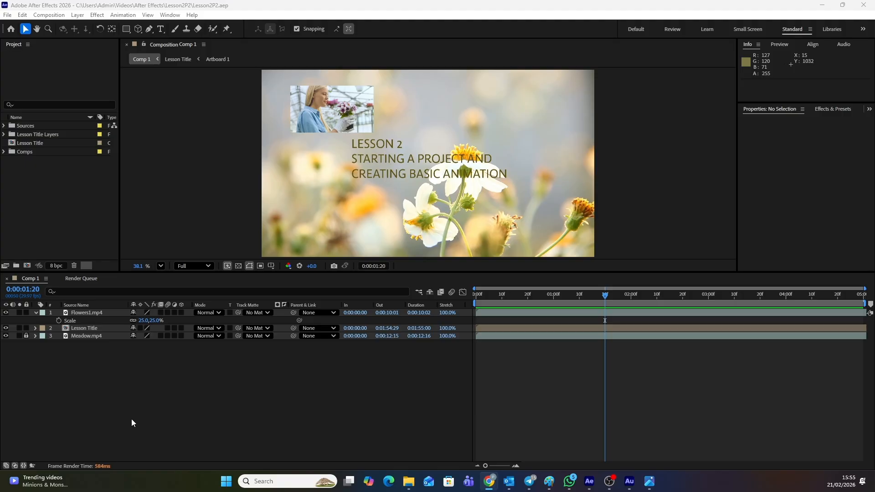
Step: Duplicate the Flowers1.mp4 layer and move the copy horizontally to the frame's upper-right area, at about 1435.6, 227.3
left_click(93, 313)
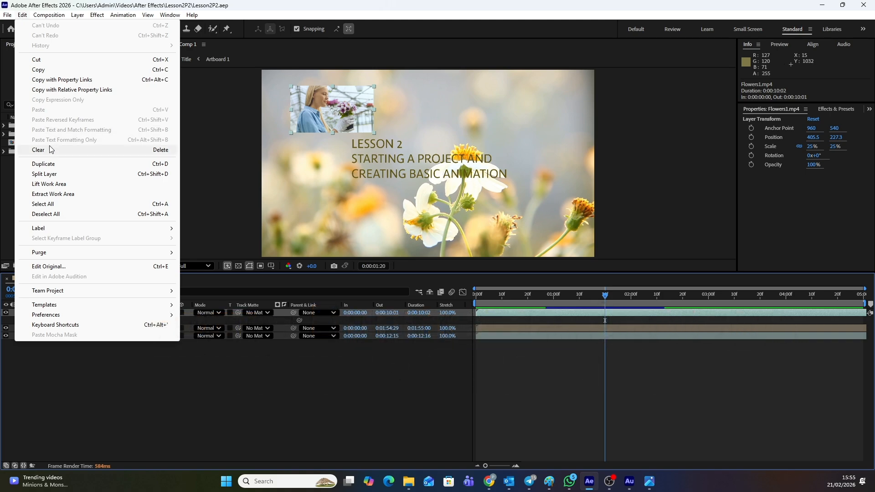
left_click(49, 162)
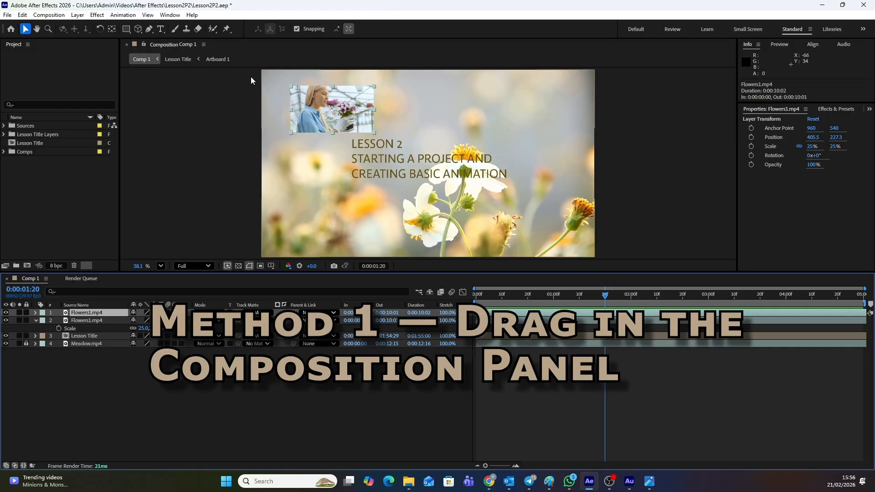
left_click(337, 113)
left_click_drag(336, 113, 511, 117)
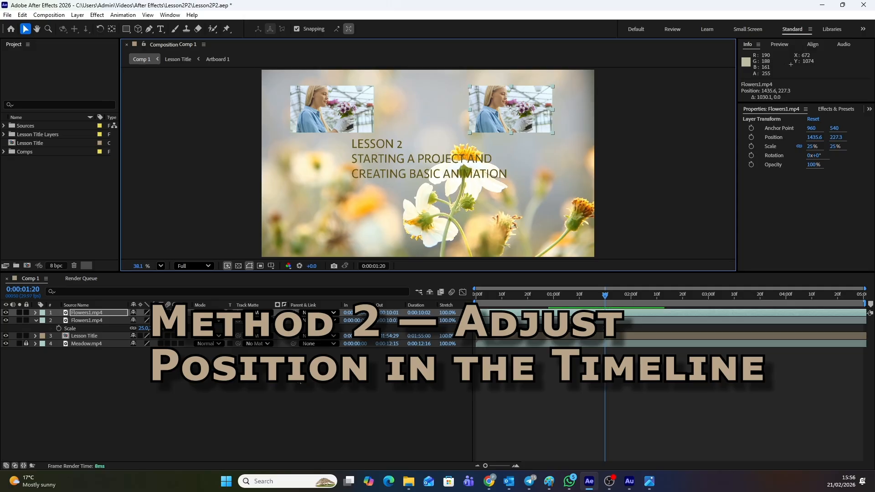
Step: Reveal the duplicate layer's Position, adjust X to 1444.6, and nudge the clip horizontally until X is 1477.6
key("p")
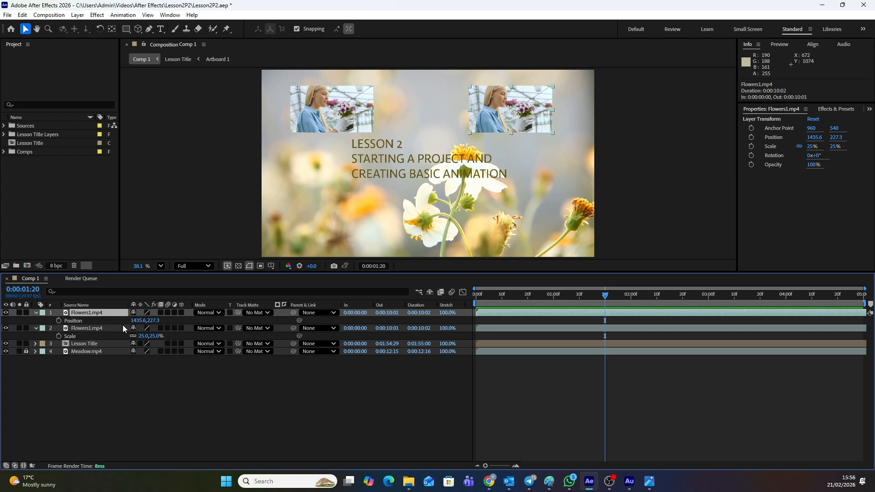
mouse_move(143, 321)
left_mouse_down()
mouse_move(78, 320)
mouse_move(164, 317)
mouse_move(145, 325)
left_mouse_up()
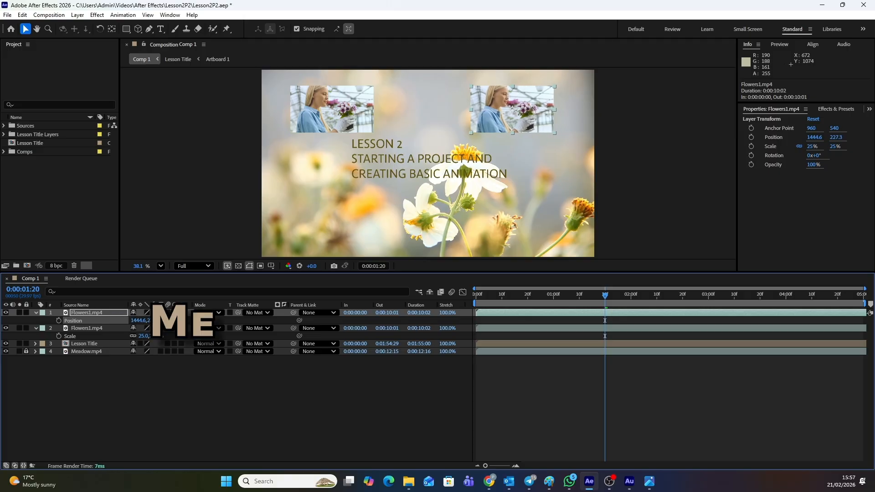
left_click(86, 313)
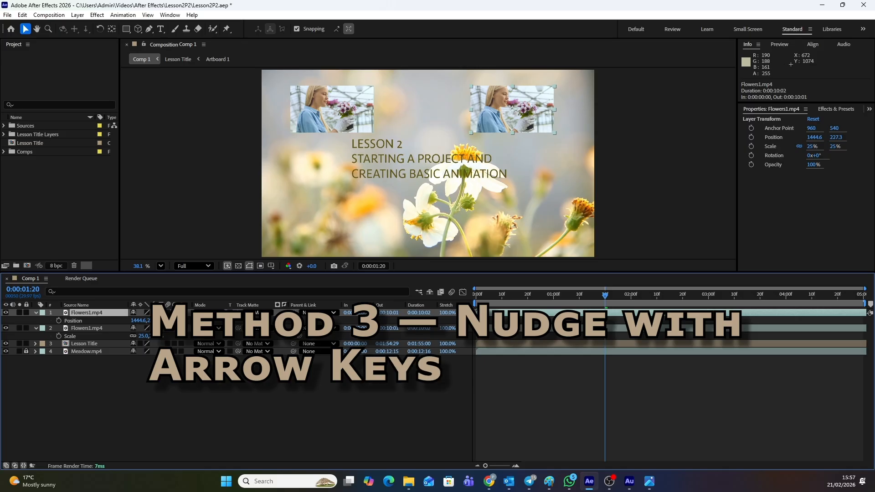
key("Left")
key("Left")
key("Left")
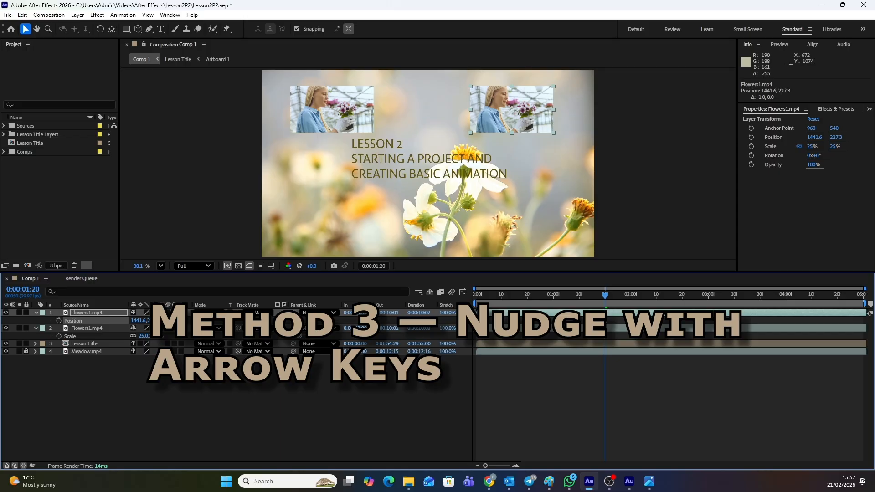
key("Right")
key("Right")
key("Right")
key("Right")
key("Right")
key("Right")
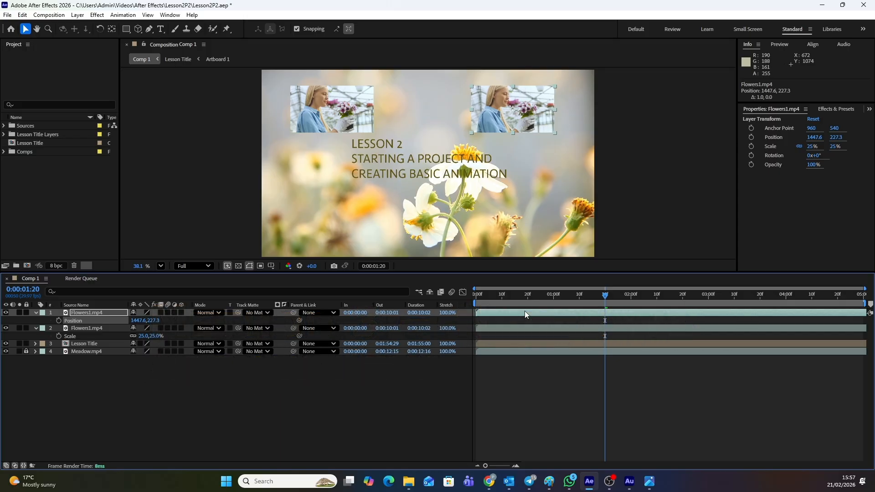
key("shift+Right")
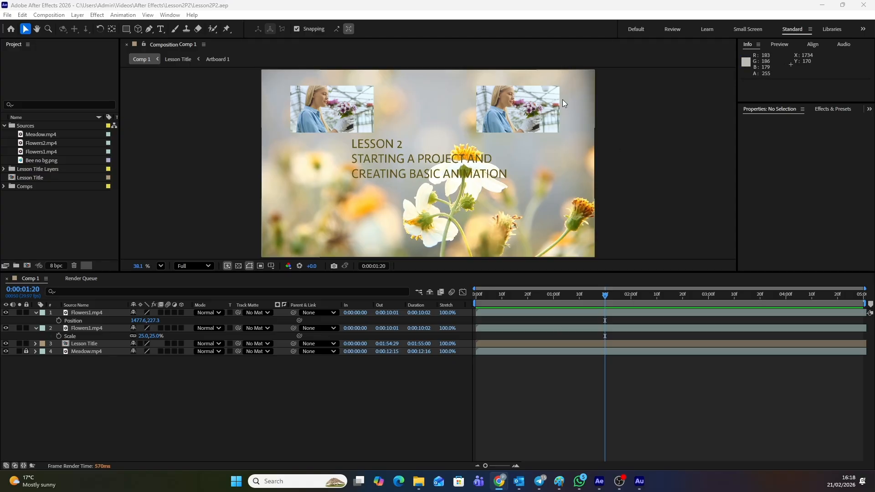
Step: Replace the source of the duplicated Flowers1.mp4 layer with Flowers2.mp4, keeping its scale and position
left_click(516, 102)
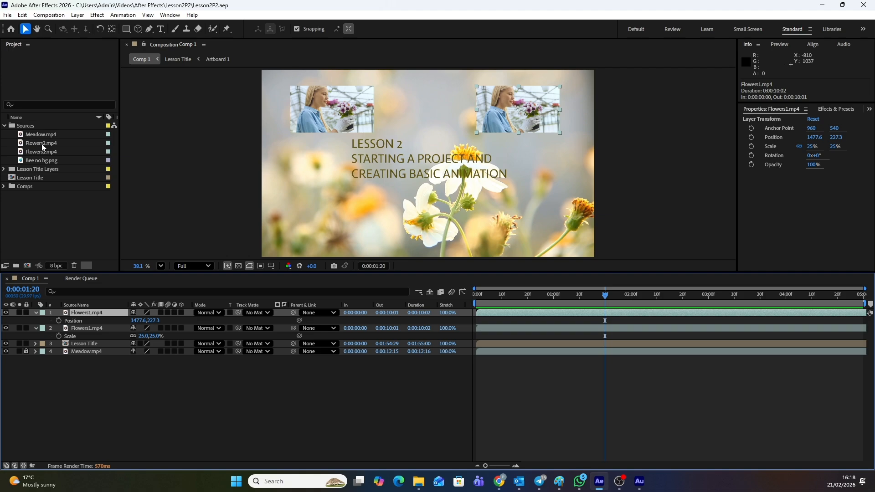
left_click(20, 127)
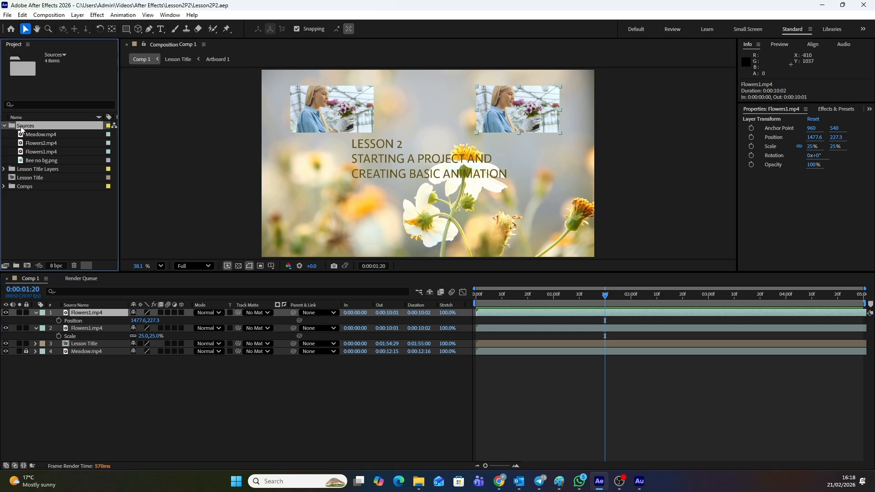
left_click(37, 144)
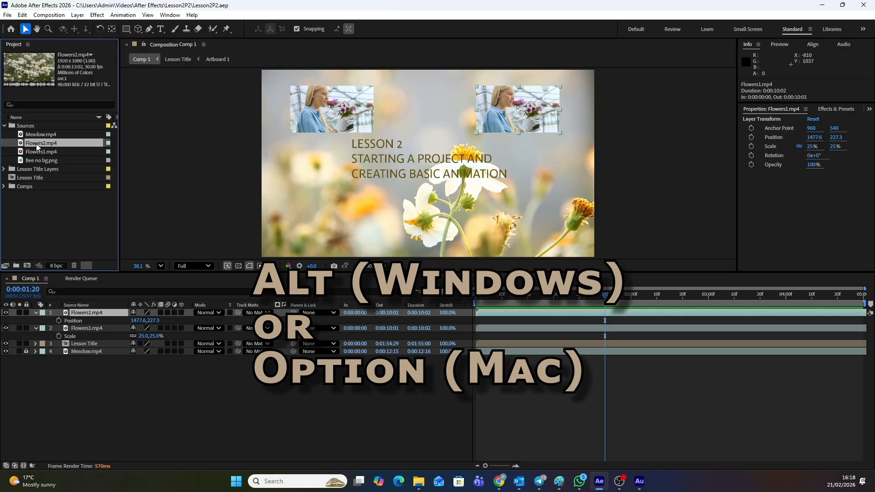
left_click_drag(36, 144, 78, 313)
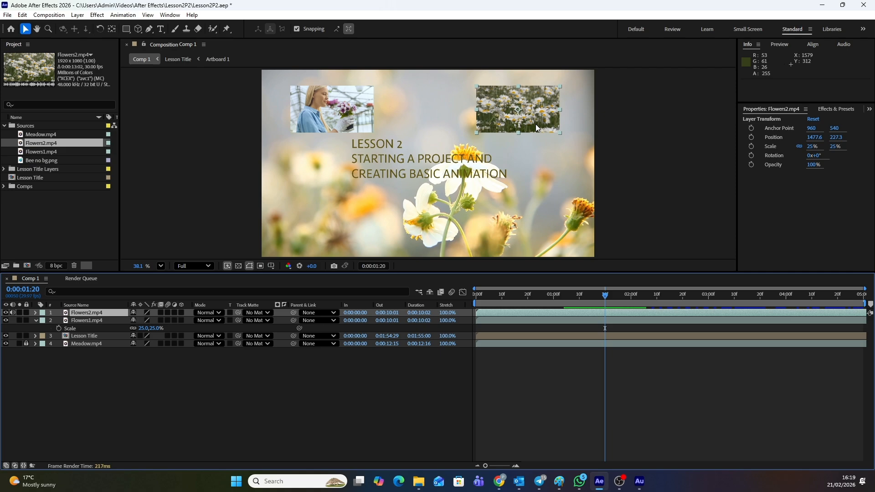
Step: Deselect all layers and play a preview of Comp 1 with both small flower clips
left_click(517, 400)
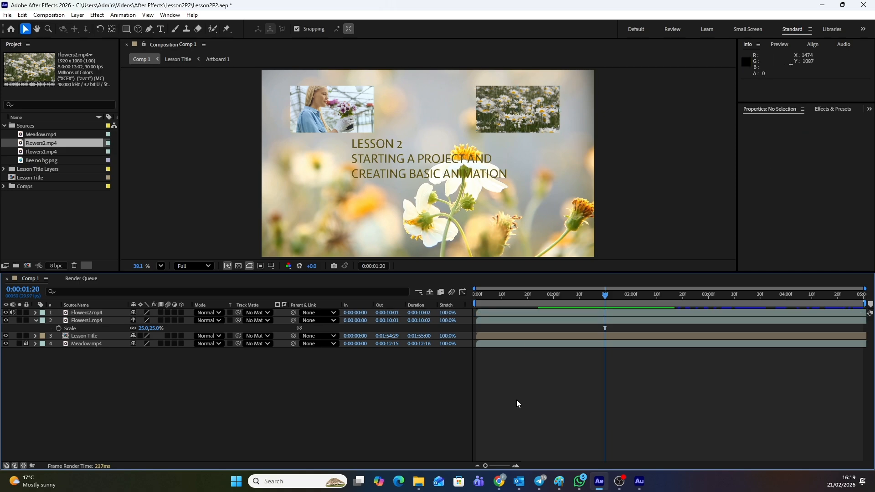
key("space")
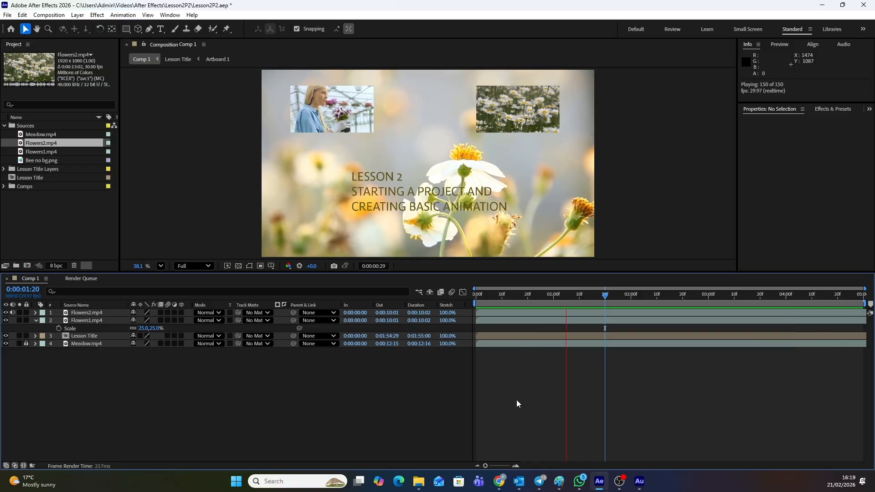
key("space")
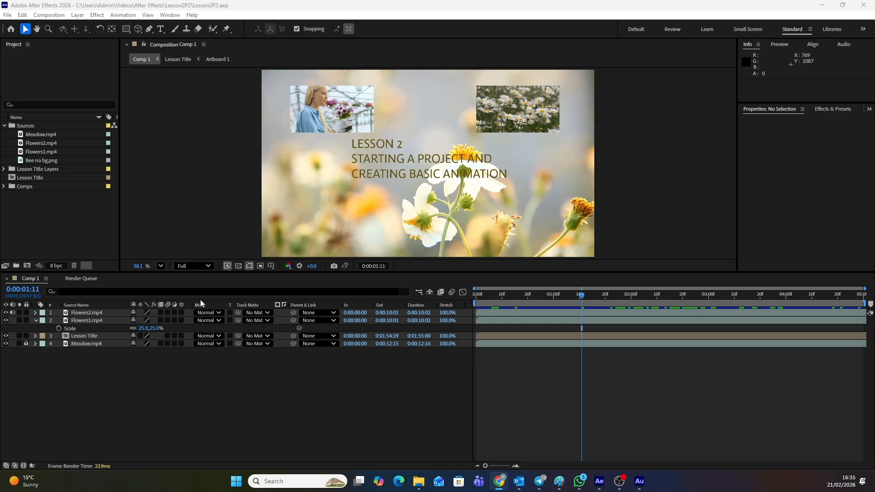
Step: Select the Flowers1.mp4 and Flowers2.mp4 layers together and reduce their Scale to about 23.9%
left_click(96, 320)
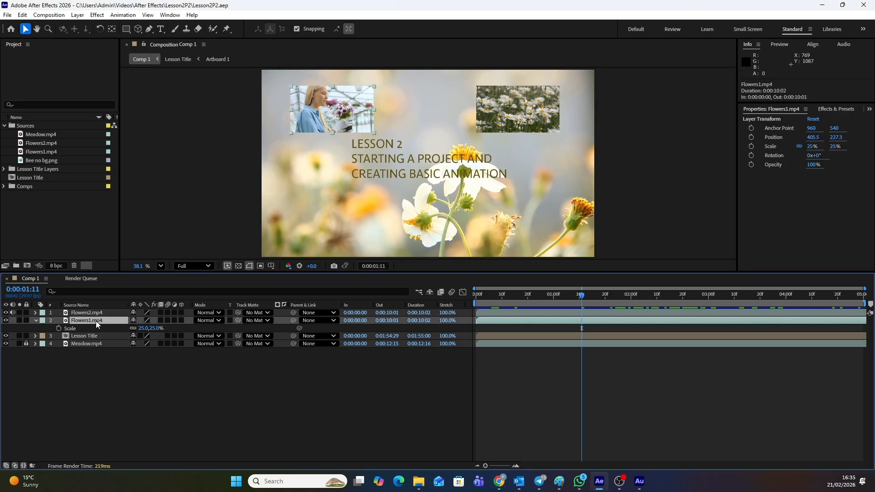
left_click(96, 313, "shift")
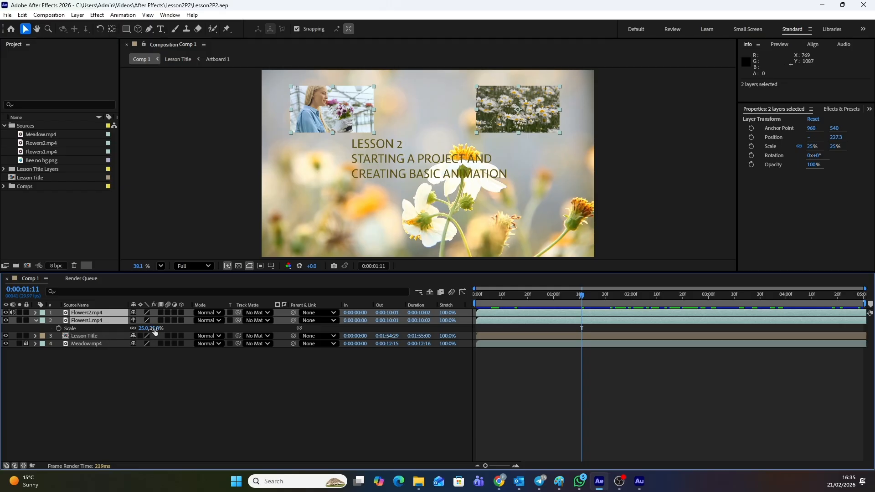
left_click_drag(155, 328, 159, 328)
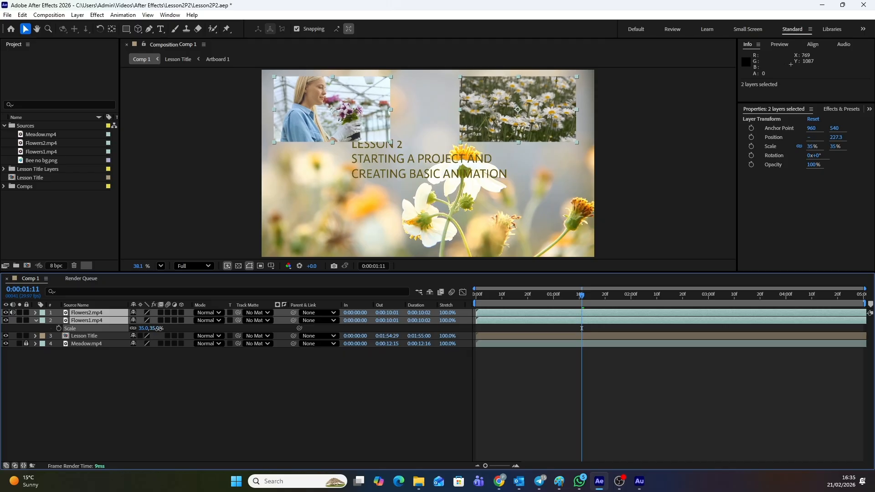
left_click_drag(158, 328, 108, 328)
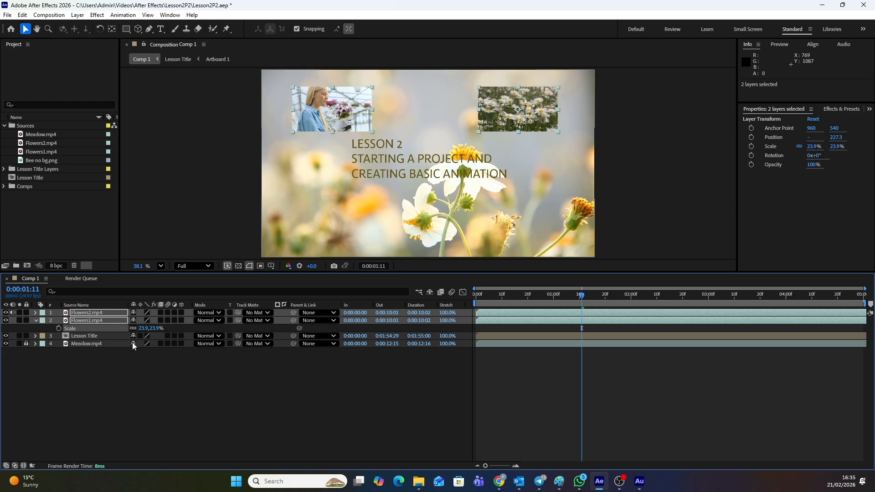
Step: Shift both small flower clips together slightly up and toward the left, placing Flowers1.mp4 at about 381.9, 216.8
left_click(334, 111)
mouse_move(334, 111)
left_mouse_down()
mouse_move(349, 112)
mouse_move(330, 109)
left_mouse_up()
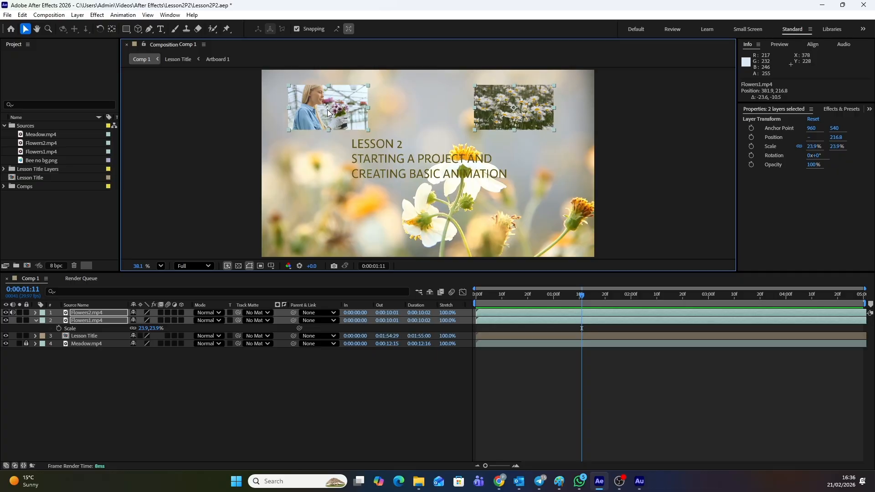
key("alt+Tab")
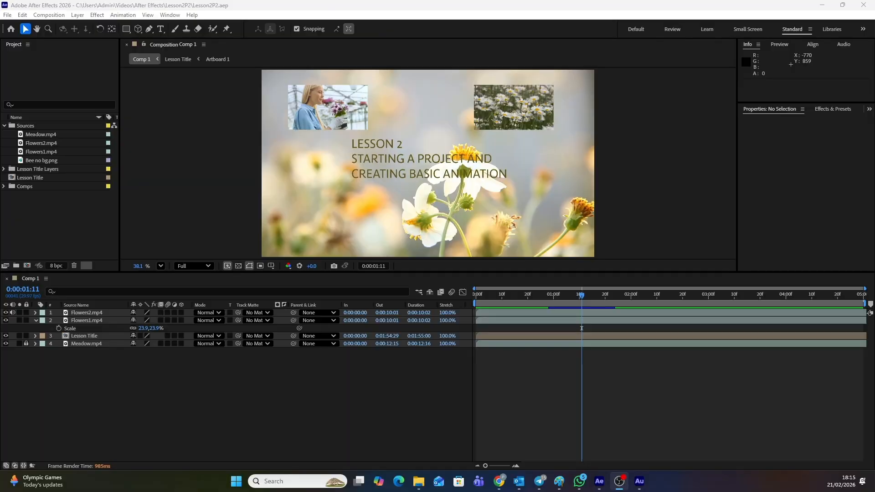
Step: Start a new solid layer in Comp 1, matching the comp's width of 1920 px with its height set to 60 px
left_click(150, 395)
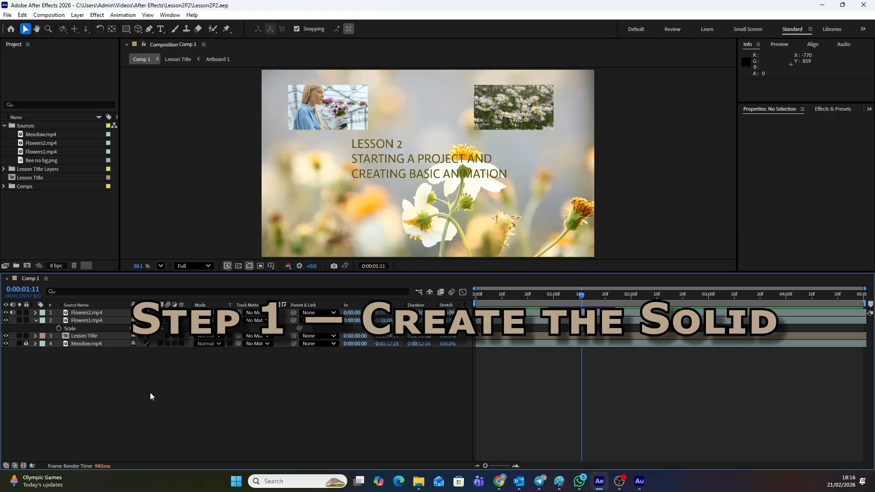
left_click(79, 17)
mouse_move(96, 26)
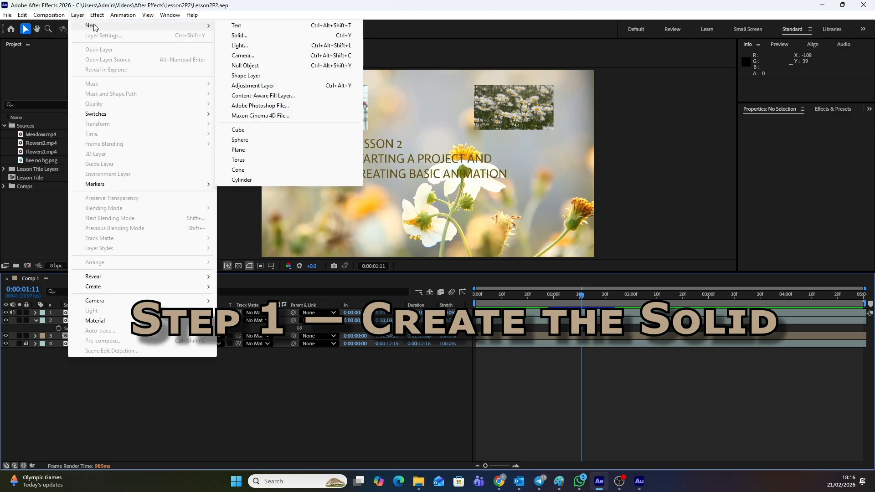
left_click(250, 37)
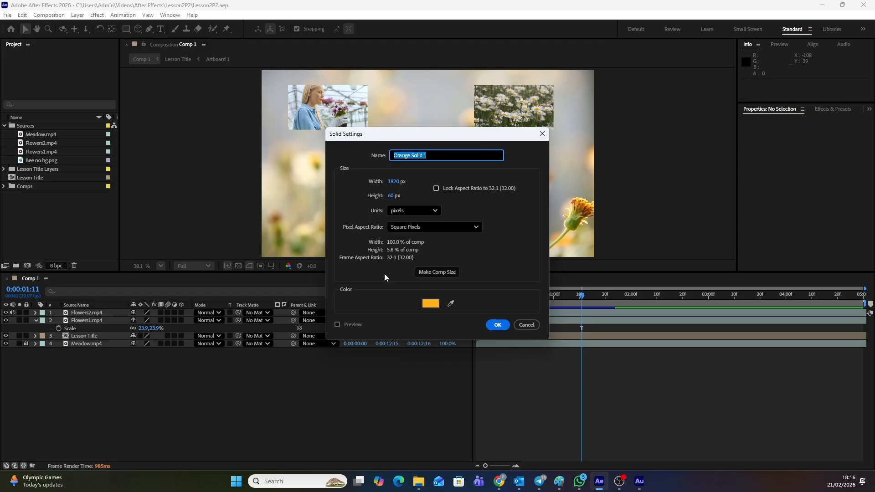
left_click(439, 273)
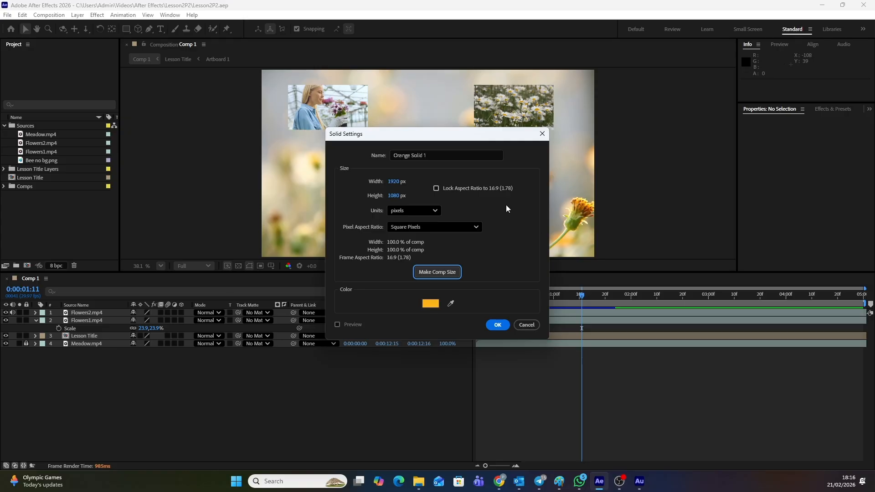
left_click(396, 196)
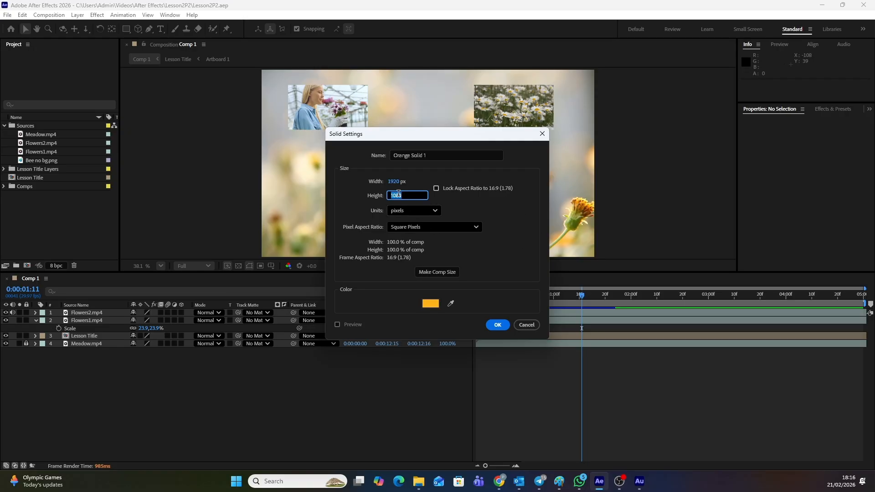
type("60")
key("Return")
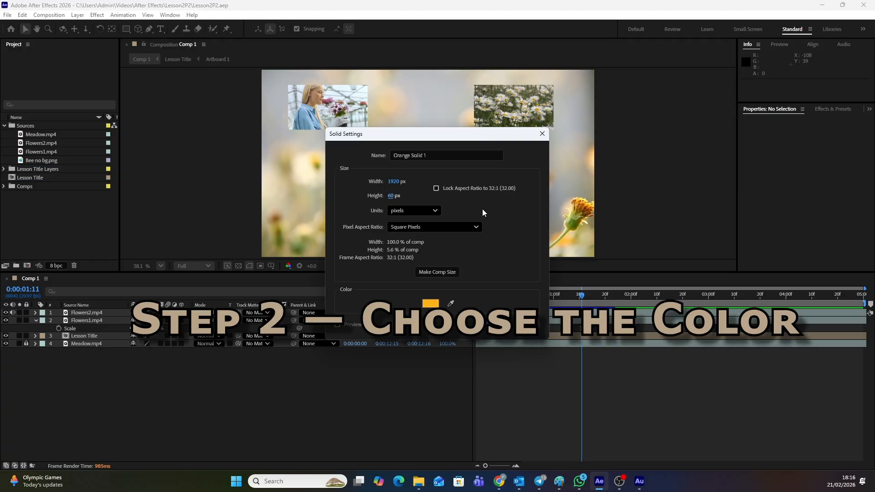
Step: Sample the solid's color from the orange flower at the frame's right edge, name it Solid Bar, and create it
left_click(451, 303)
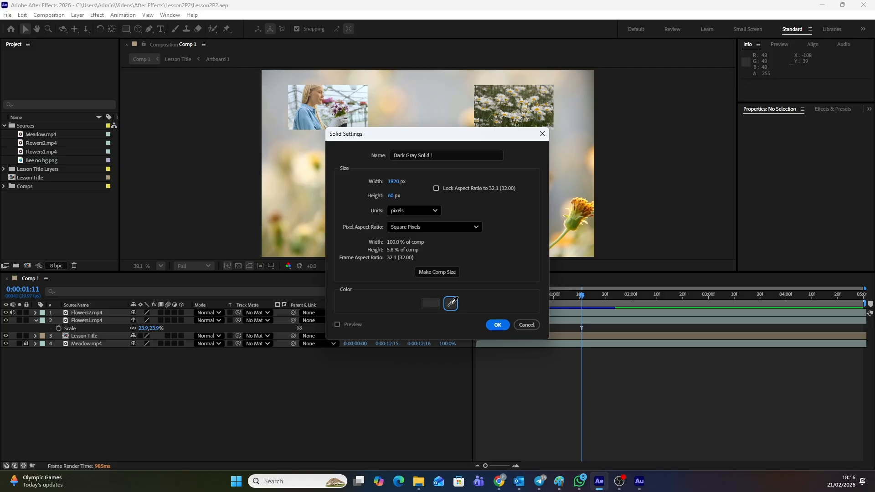
left_click(584, 206)
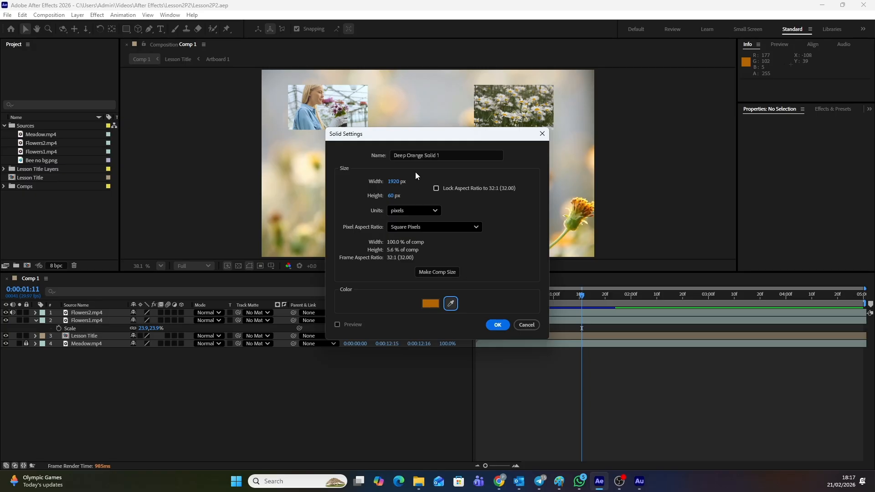
left_click(433, 155)
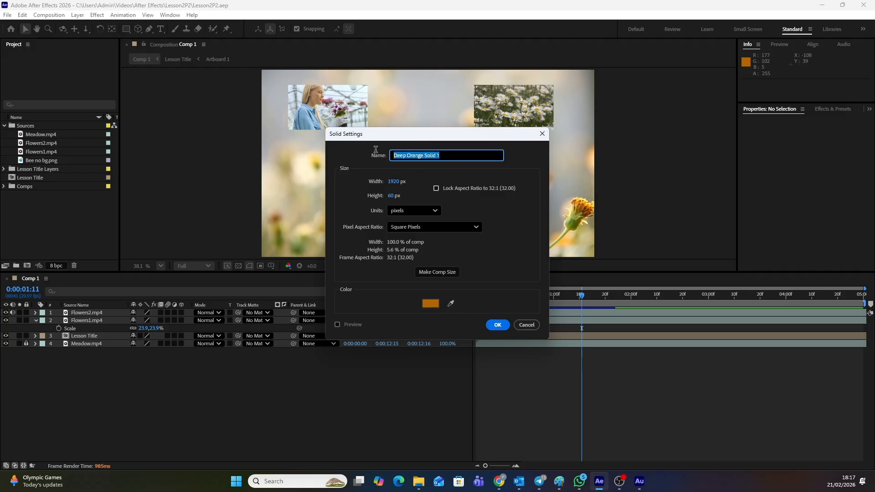
type("Solid Ba")
left_click(486, 325)
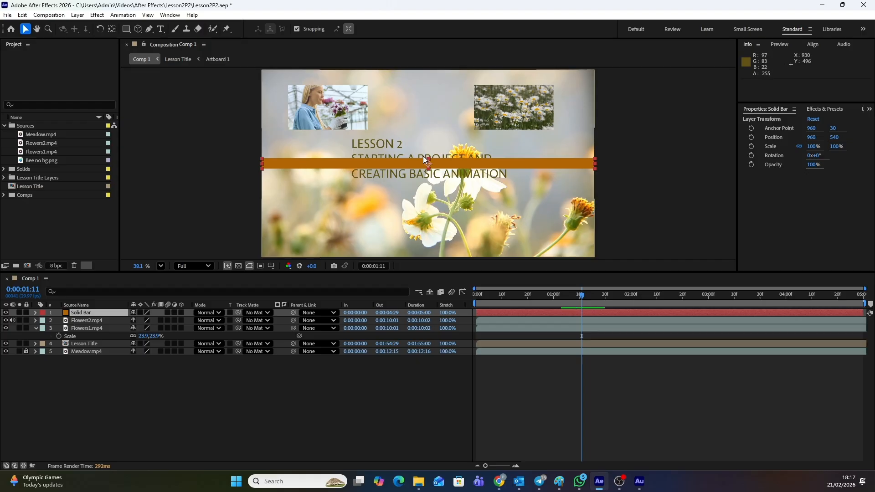
Step: Move Solid Bar to the frame's top edge at 960, 30, and shift both flower clips slightly down beneath it
left_click(424, 162)
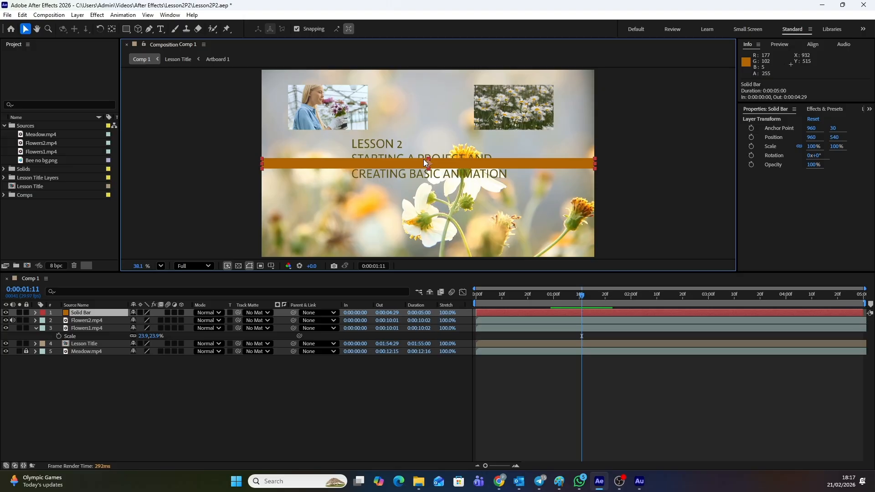
left_click_drag(423, 163, 429, 74)
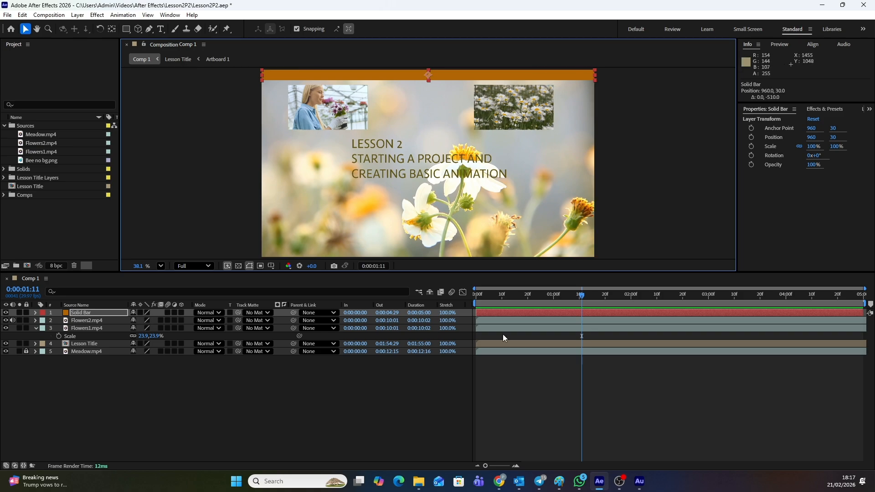
left_click(87, 320)
left_click(88, 328, "shift")
left_click_drag(335, 104, 335, 109)
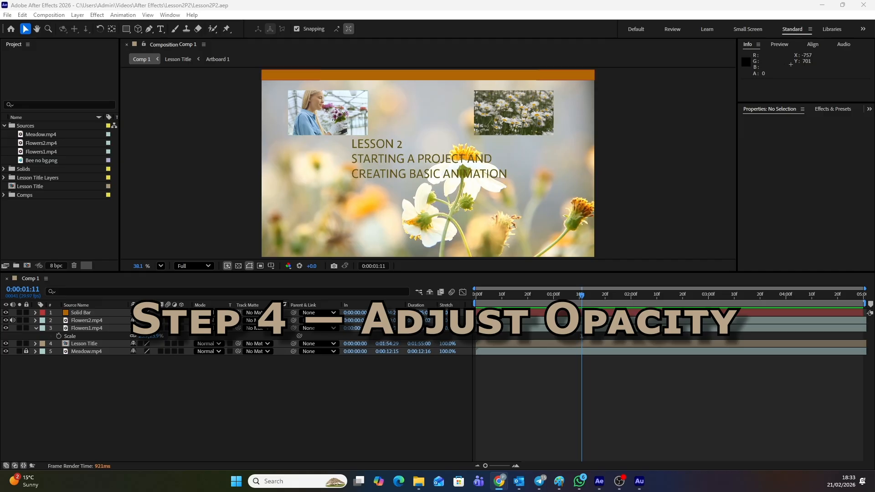
Step: Reveal the Opacity of the Solid Bar layer, set it to 75%, and deselect the layer
left_click(514, 313)
key("t")
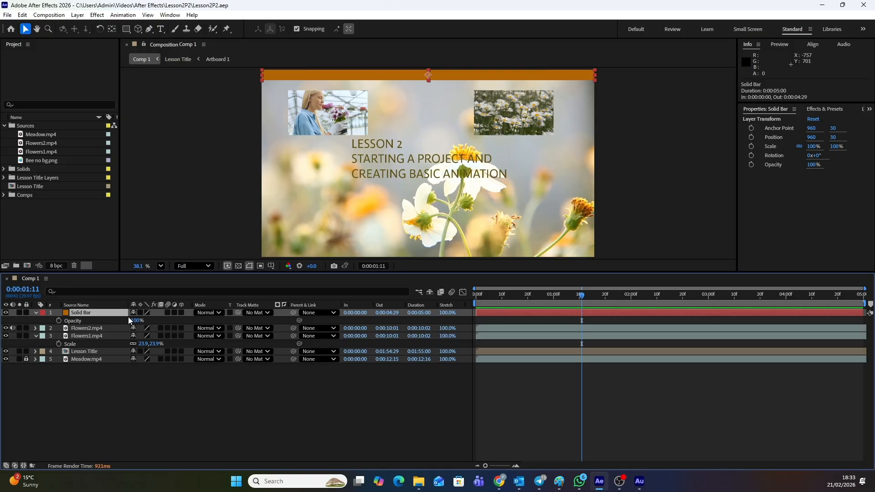
mouse_move(132, 321)
left_mouse_down()
mouse_move(111, 316)
mouse_move(123, 319)
left_mouse_up()
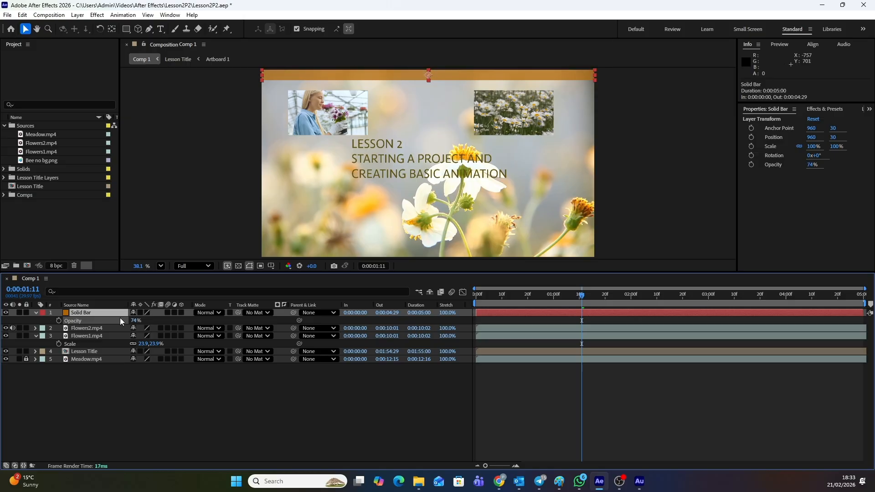
left_click(138, 320)
type("75")
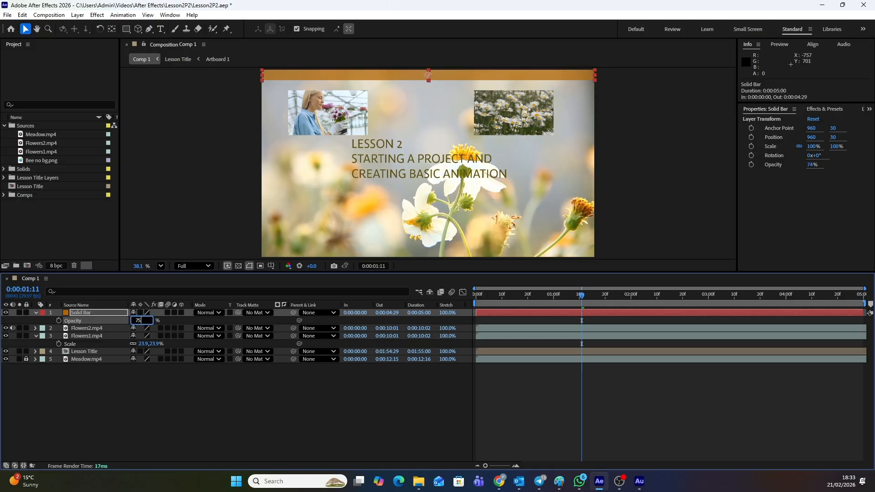
left_click(206, 401)
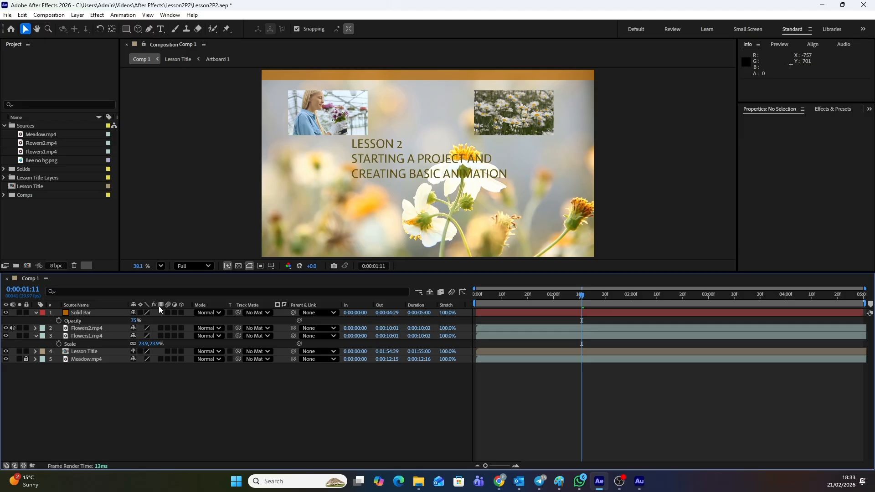
Step: Review the solid settings of the Solid Bar layer and close them without changing anything
left_click(500, 310)
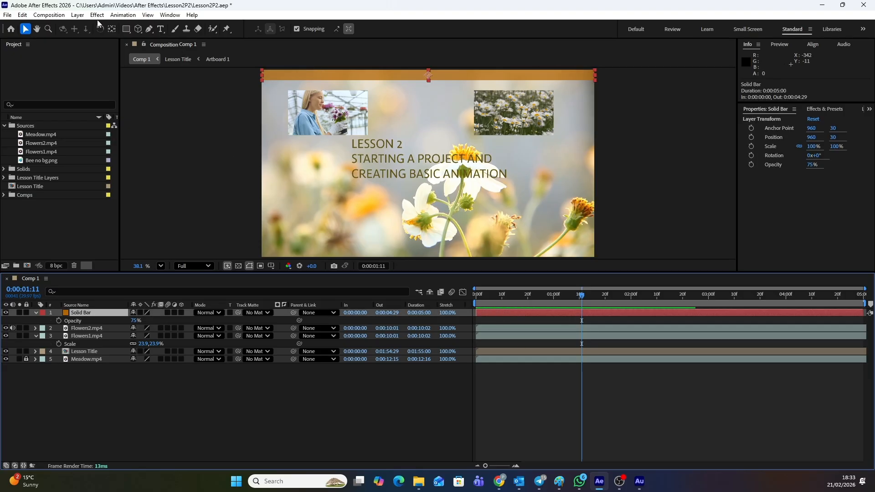
left_click(78, 15)
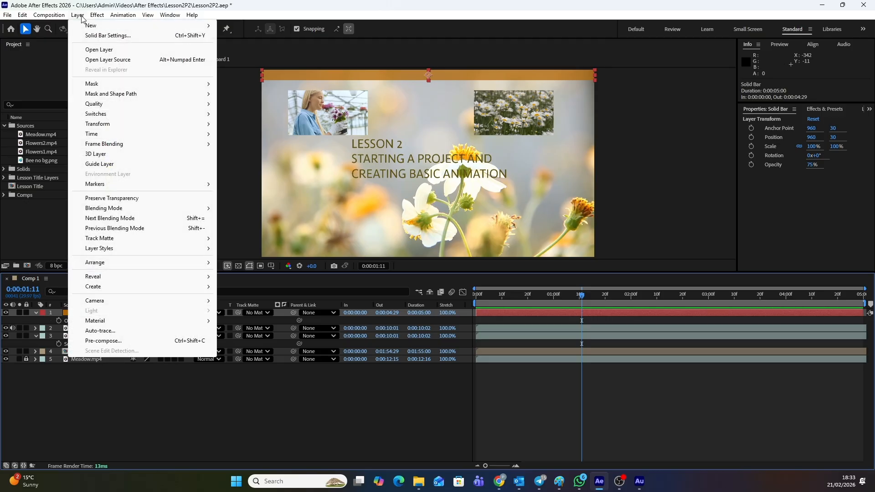
left_click(105, 37)
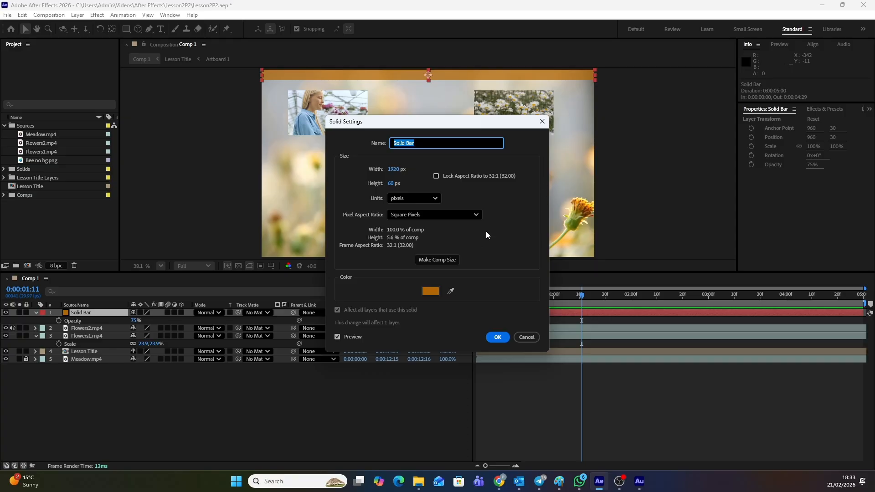
left_click(492, 336)
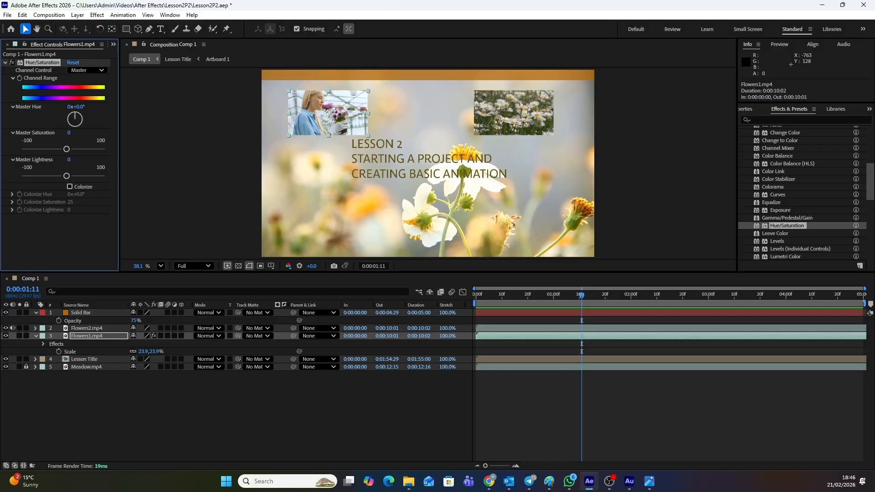
Step: Target the Blues channel in the Hue/Saturation effect on Flowers1.mp4 and lower Blue Saturation to about -55
left_click(100, 71)
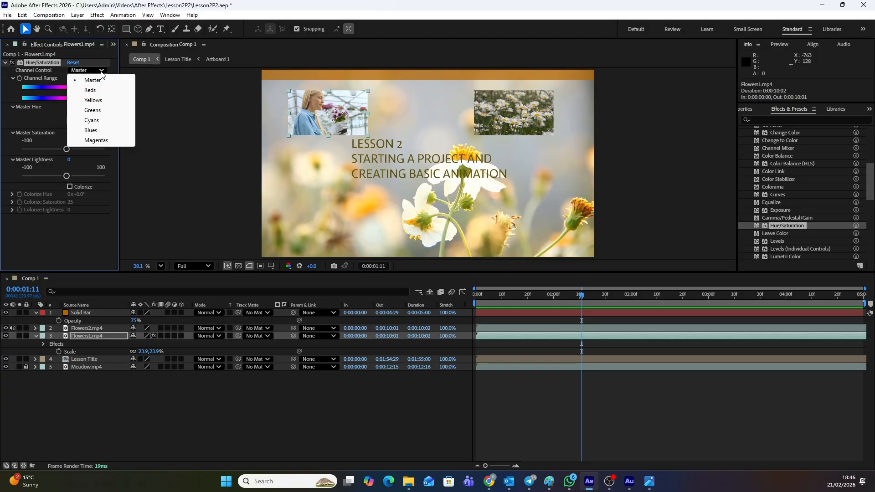
left_click(91, 132)
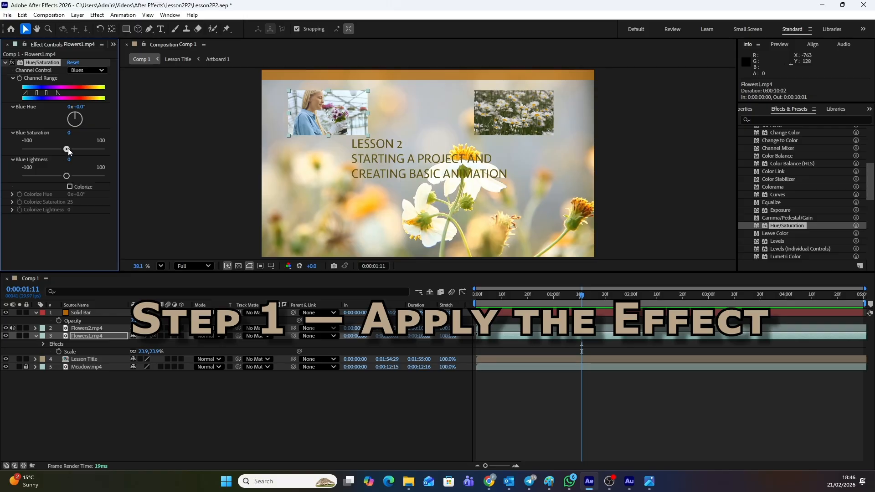
left_click_drag(69, 152, 41, 150)
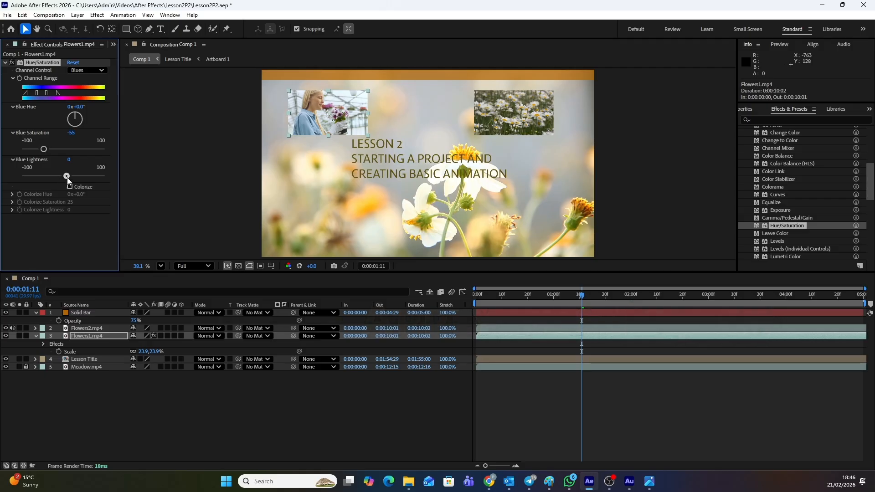
Step: Adjust the Blue Hue of the Flowers1.mp4 Hue/Saturation effect and set it to exactly 100°
mouse_move(75, 119)
left_mouse_down()
mouse_move(82, 123)
mouse_move(68, 121)
left_mouse_up()
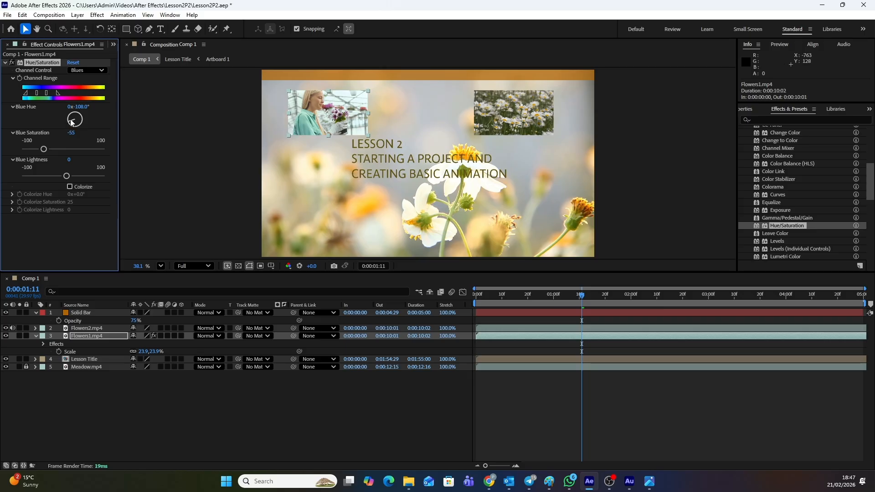
left_click_drag(76, 110, 80, 107)
left_click(81, 108)
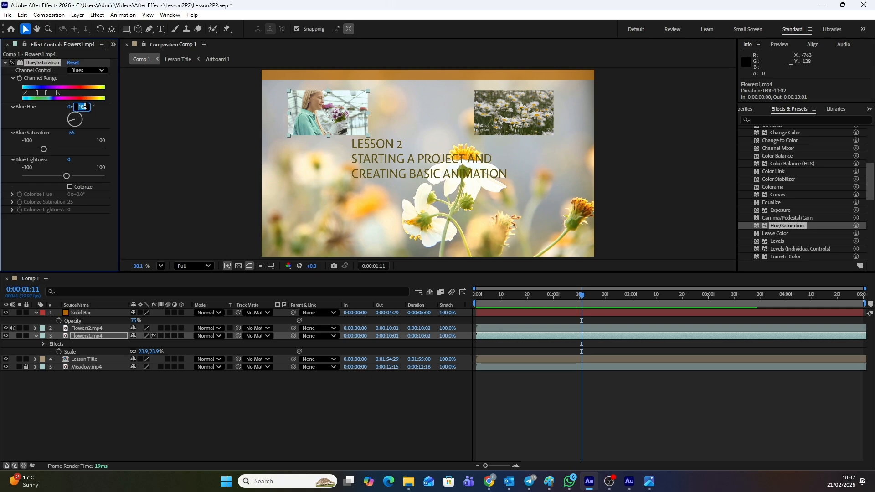
type("100")
key("Return")
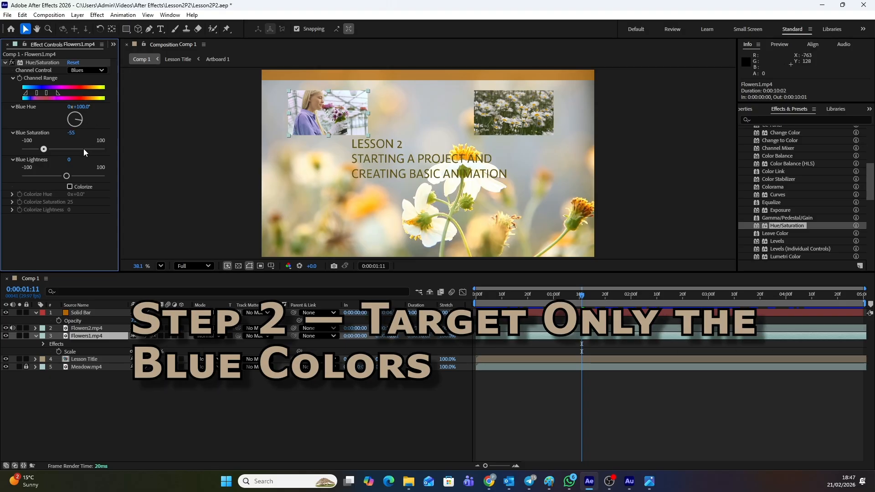
Step: Set the Blue Saturation of the Hue/Saturation effect on Flowers1.mp4 to -35
left_click(72, 132)
type("35")
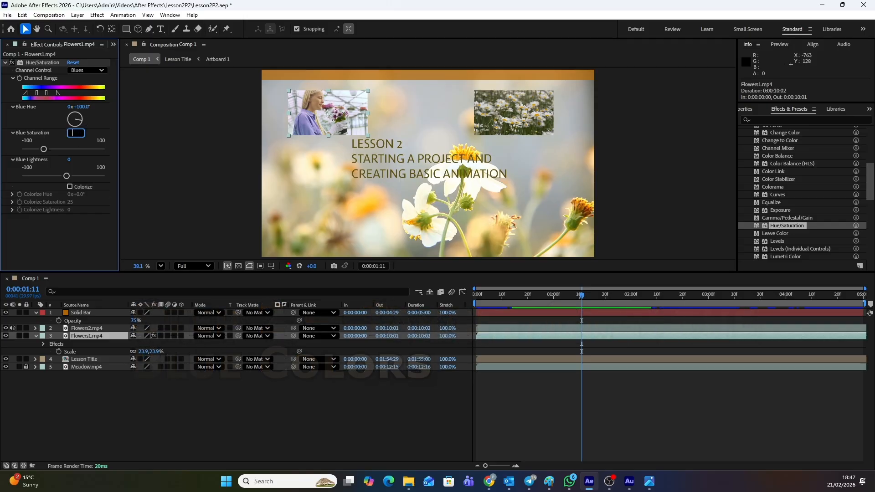
key("BackSpace")
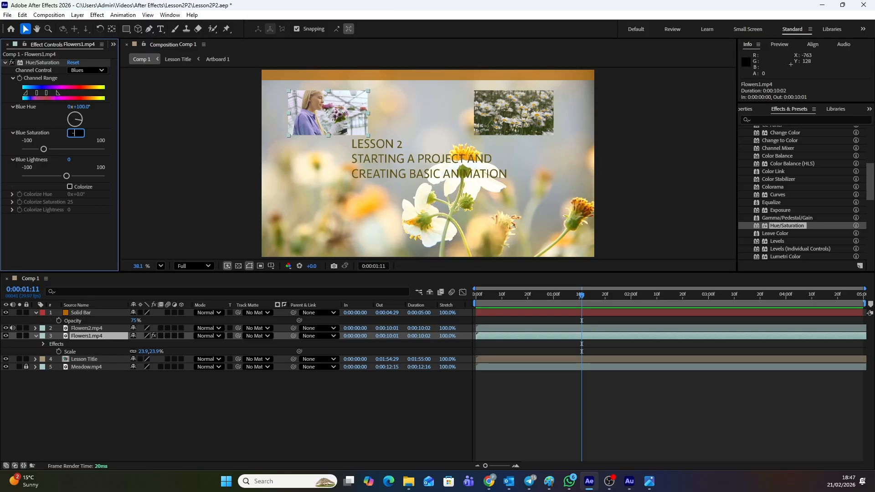
type("-35")
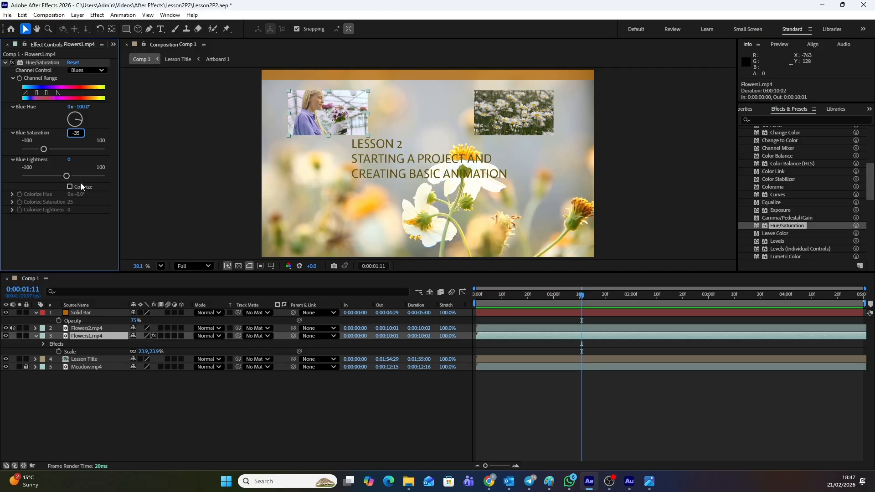
left_click(57, 242)
type("5")
key("Return")
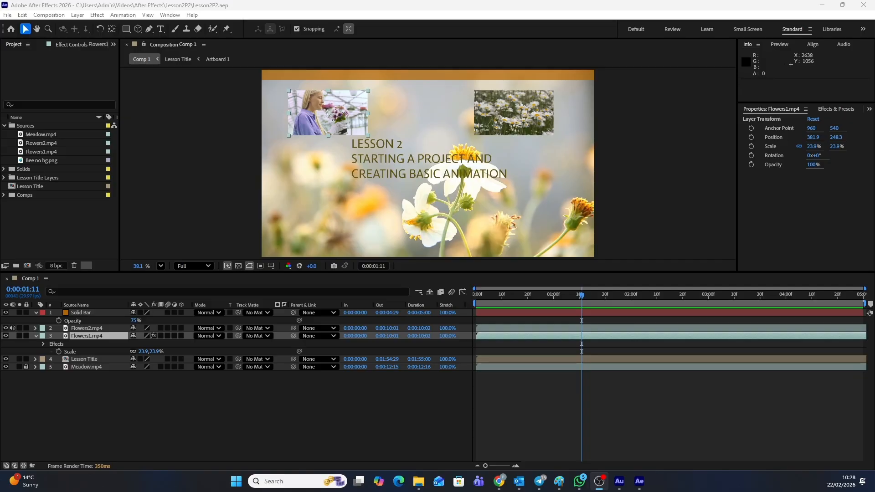
Step: Apply the Bevel Alpha effect from the Perspective category to the Flowers1.mp4 layer and raise its Edge Thickness to about 63.5
key("alt+Tab")
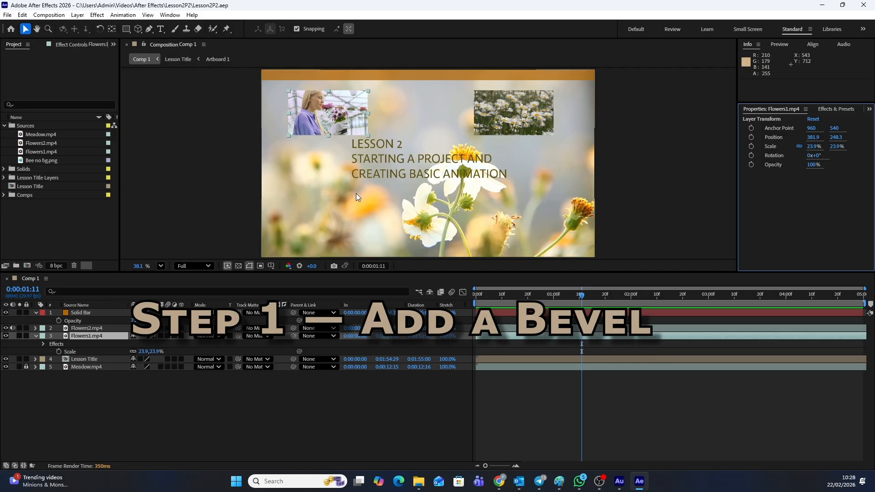
left_click(508, 336)
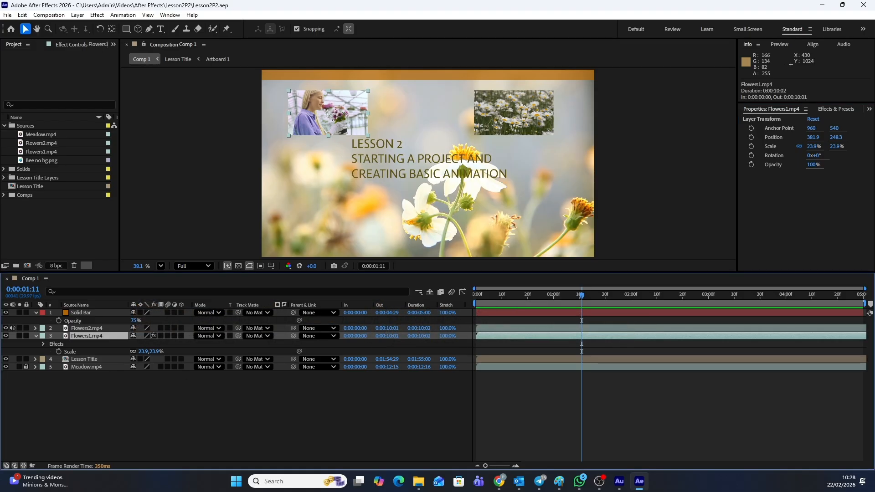
left_click(842, 109)
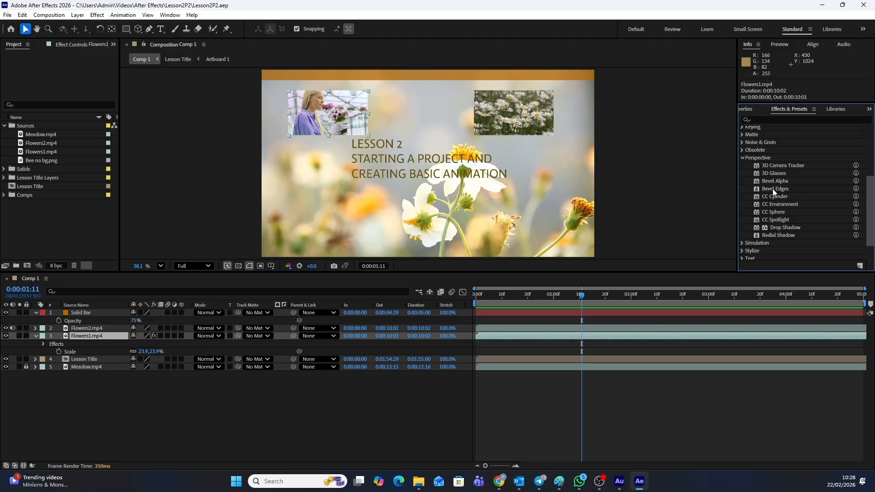
left_click(772, 181)
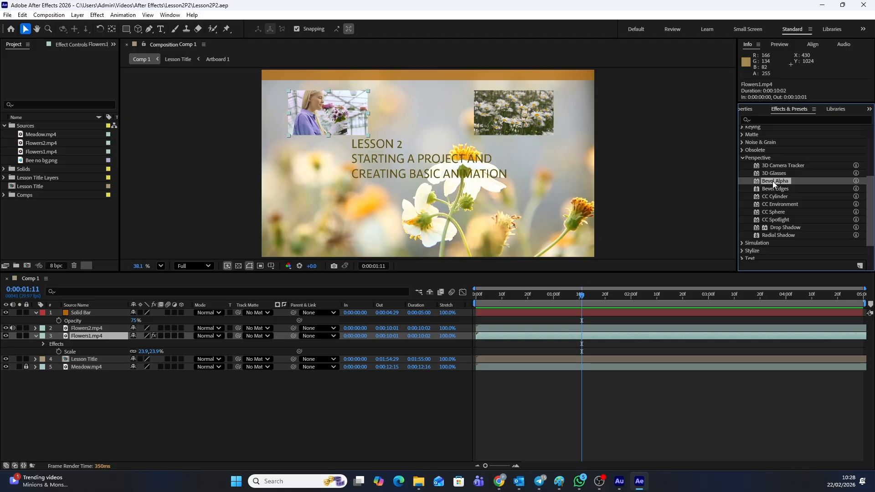
double_click(772, 182)
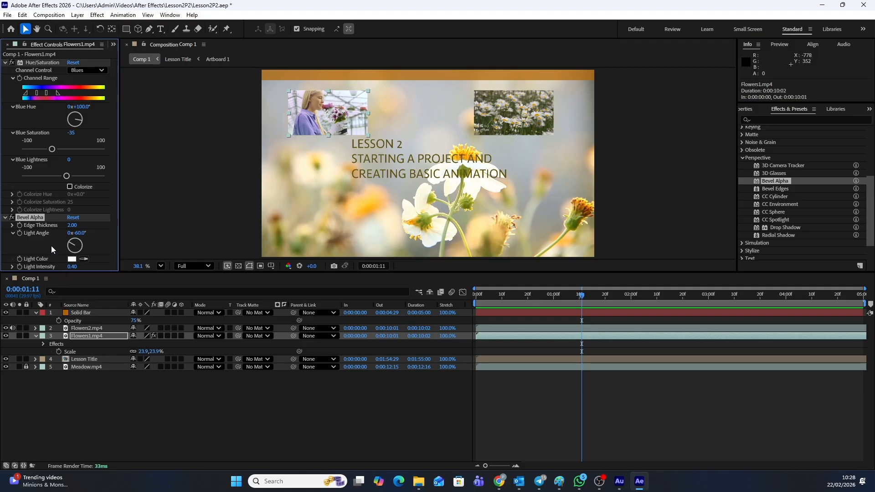
left_click_drag(71, 225, 392, 252)
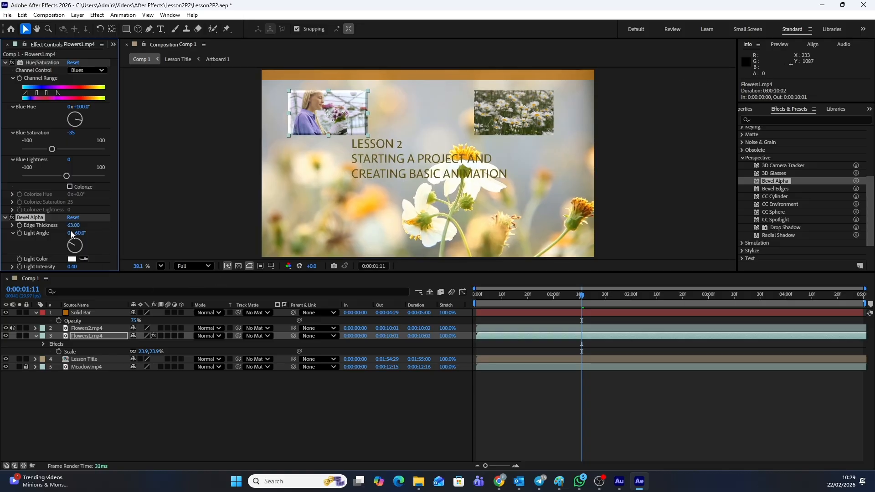
mouse_move(74, 226)
left_mouse_down()
mouse_move(130, 233)
mouse_move(78, 233)
left_mouse_up()
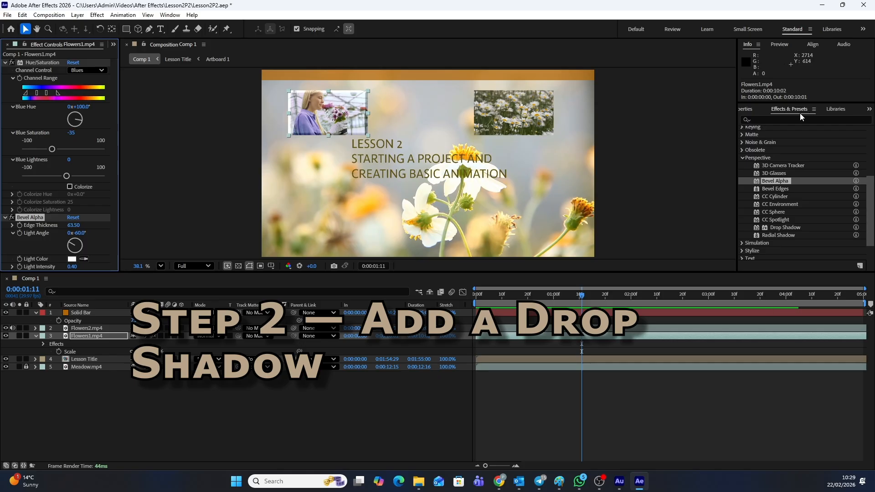
Step: Add the Drop Shadow effect to the Flowers1.mp4 layer and raise its Distance to about 97 and Softness to about 108
left_click(763, 157)
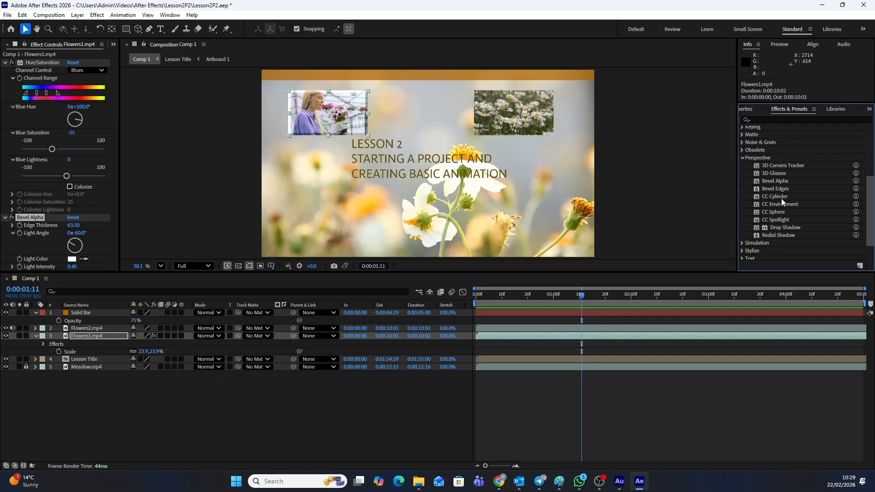
left_click(788, 229)
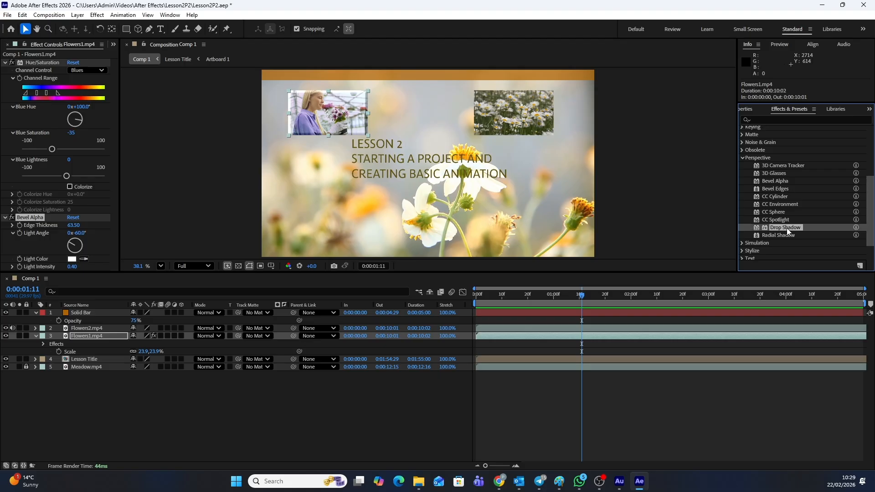
double_click(786, 228)
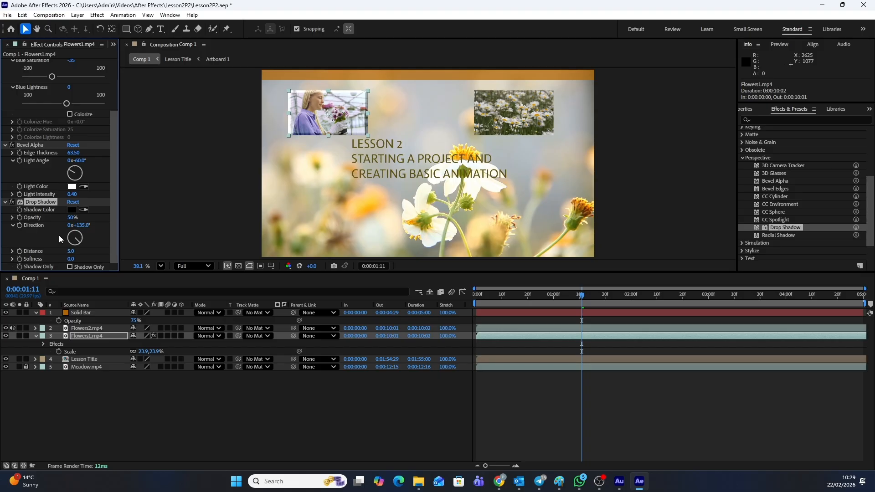
left_click_drag(69, 251, 111, 251)
left_click_drag(71, 259, 115, 258)
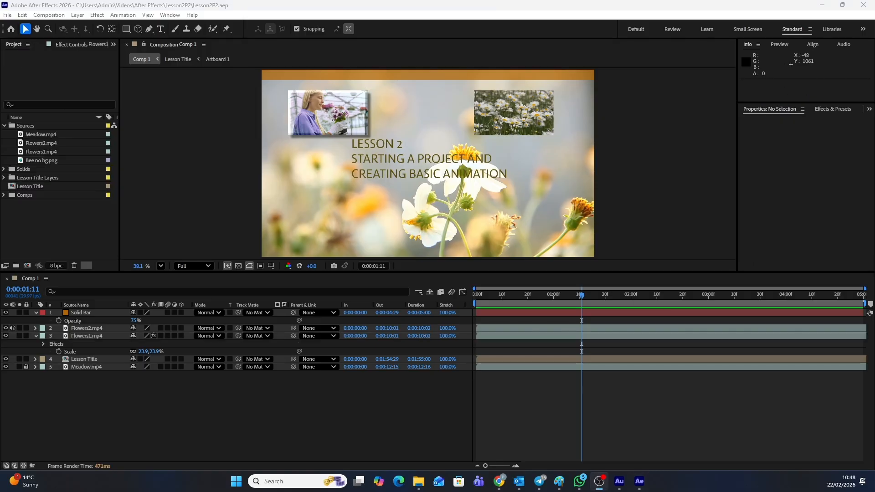
Step: Copy the Bevel Alpha and Drop Shadow effects together from the Flowers1.mp4 layer
left_click(529, 445)
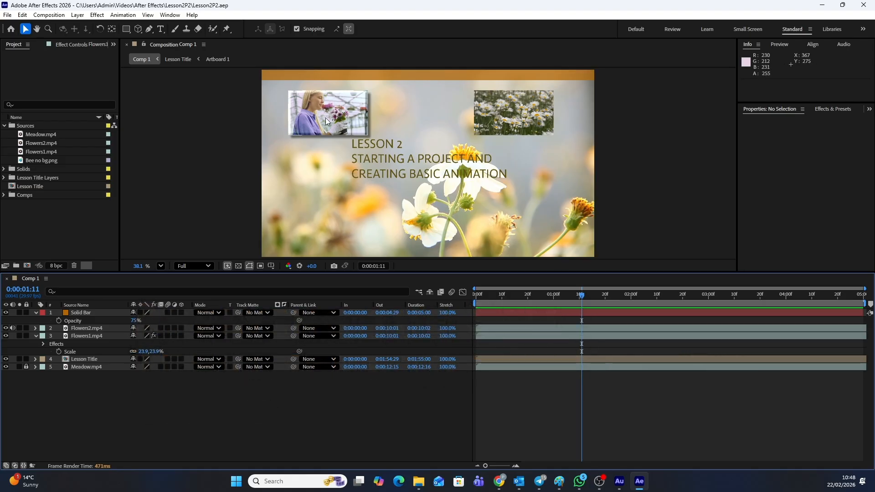
left_click(515, 339)
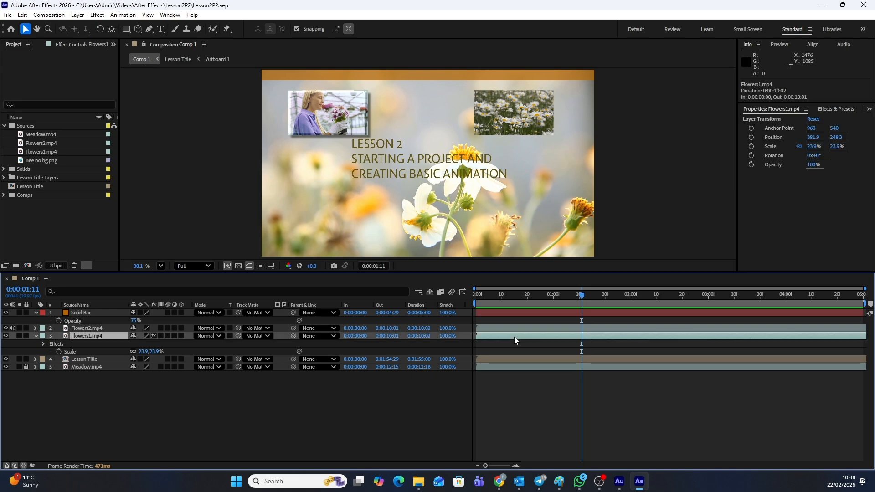
left_click(82, 45)
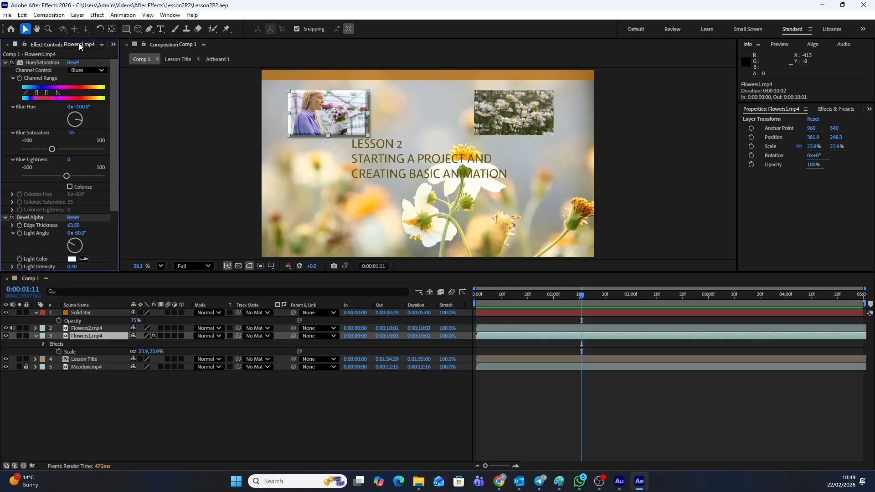
scroll(81, 223, "down", 3)
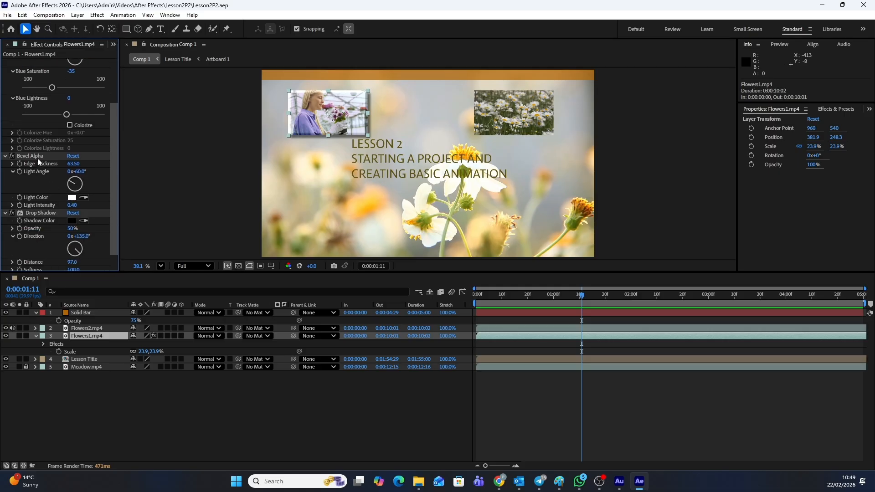
left_click(32, 157)
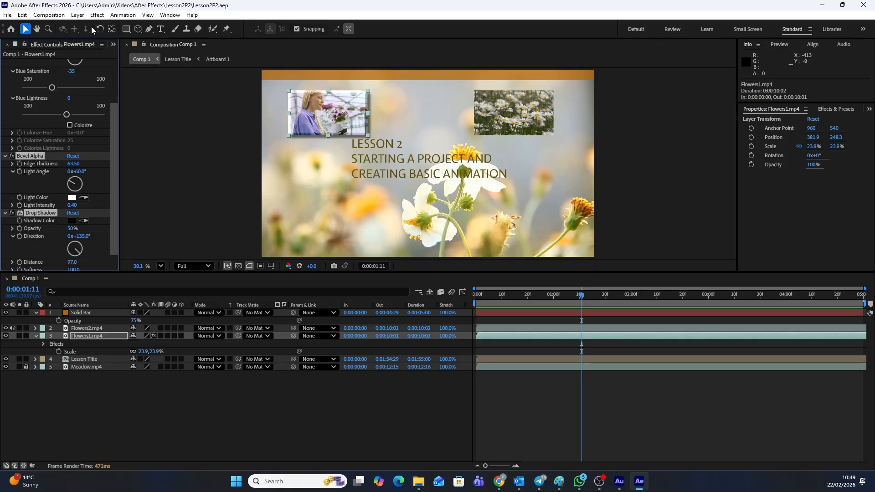
left_click(23, 17)
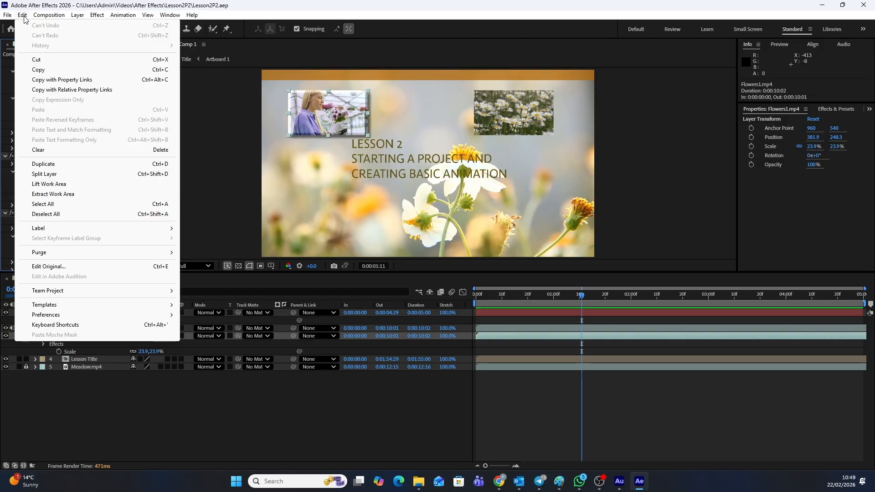
left_click(46, 77)
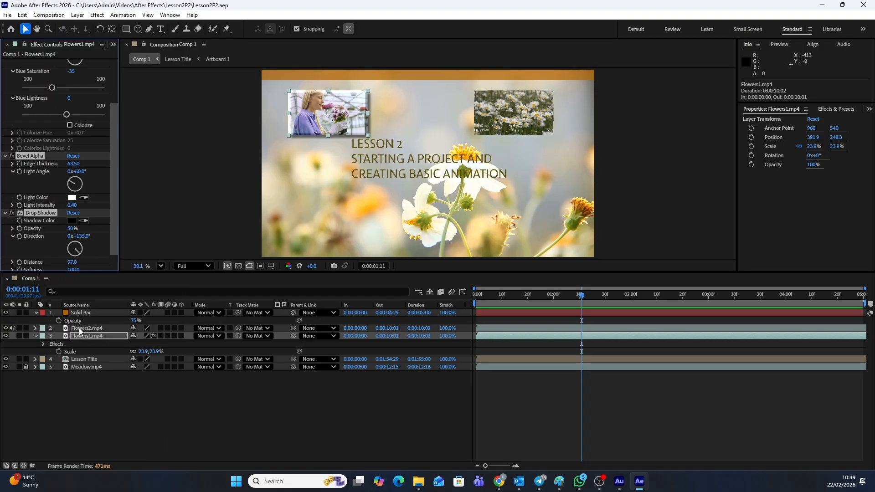
Step: Paste the copied Bevel Alpha and Drop Shadow effects onto the Flowers2.mp4 layer
left_click(536, 330)
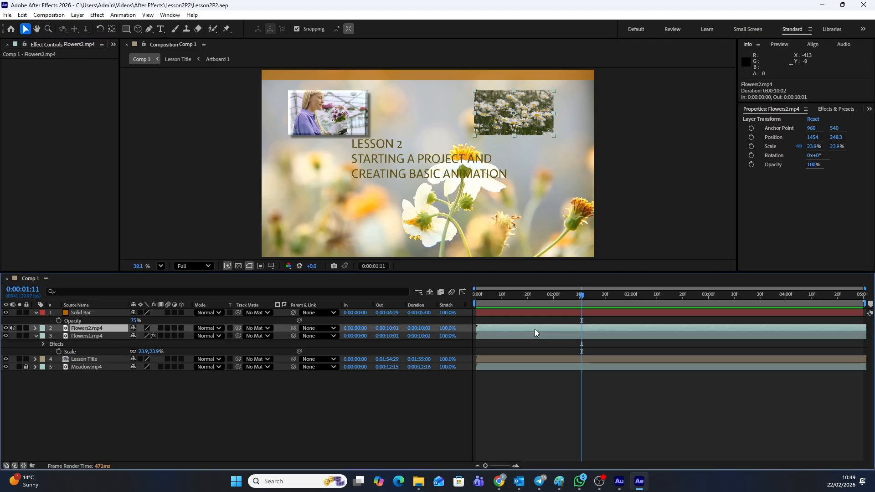
left_click(22, 17)
left_click(49, 111)
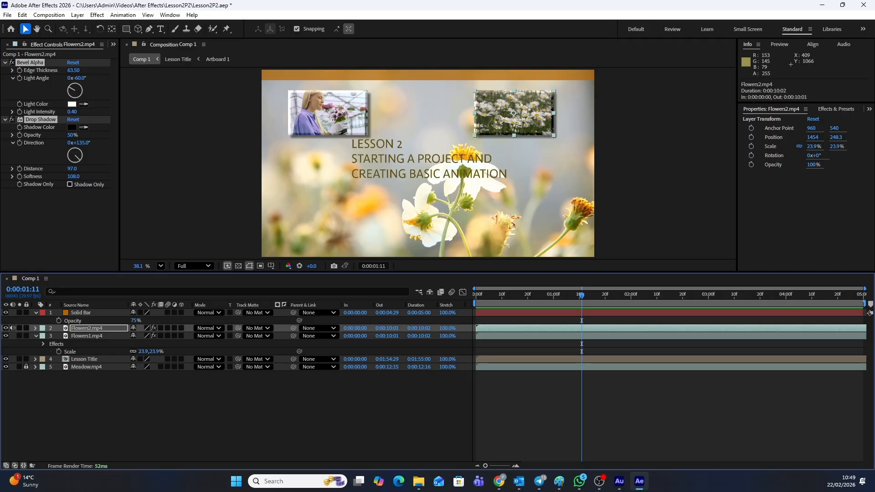
Step: Deselect the clip, preview the composition with both beveled flower clips, and stop the playback
left_click(524, 411)
key("space")
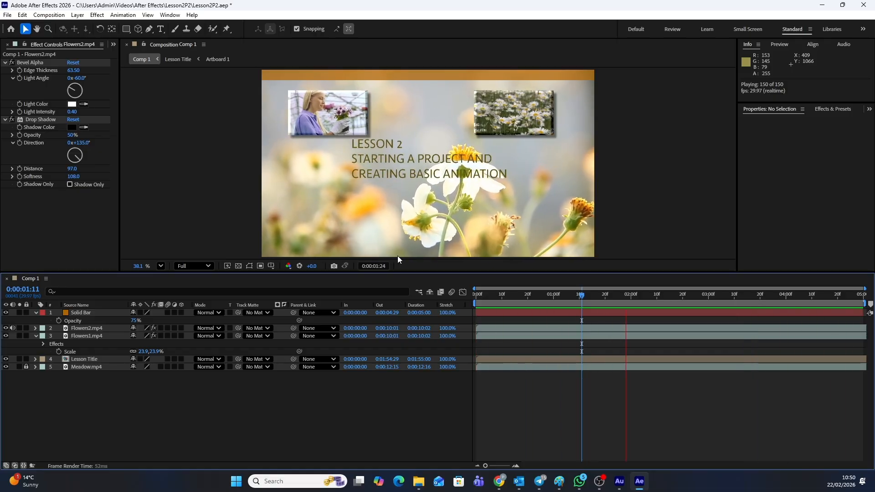
left_click(515, 312)
key("space")
Step: Collapse the Solid Bar and Flowers1.mp4 layer properties and lock the Solid Bar, Flowers2.mp4, Flowers1.mp4 and Lesson Title layers
left_click(36, 311)
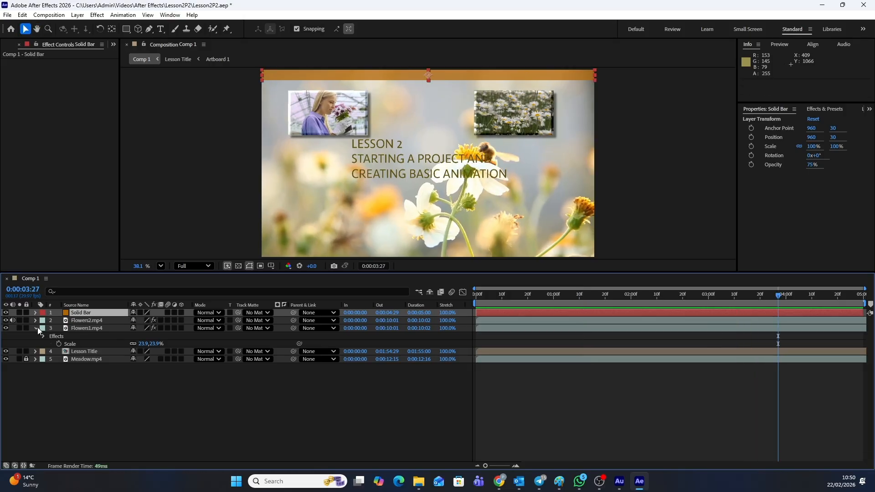
left_click(37, 327)
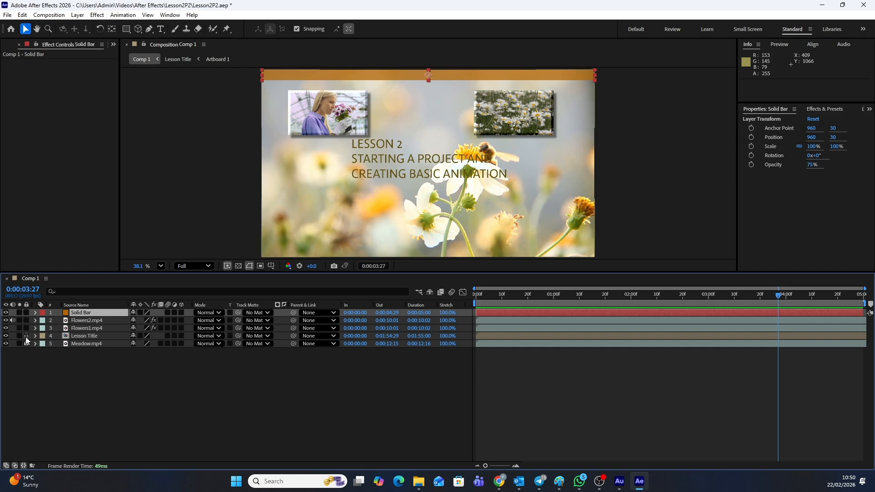
left_click(26, 312)
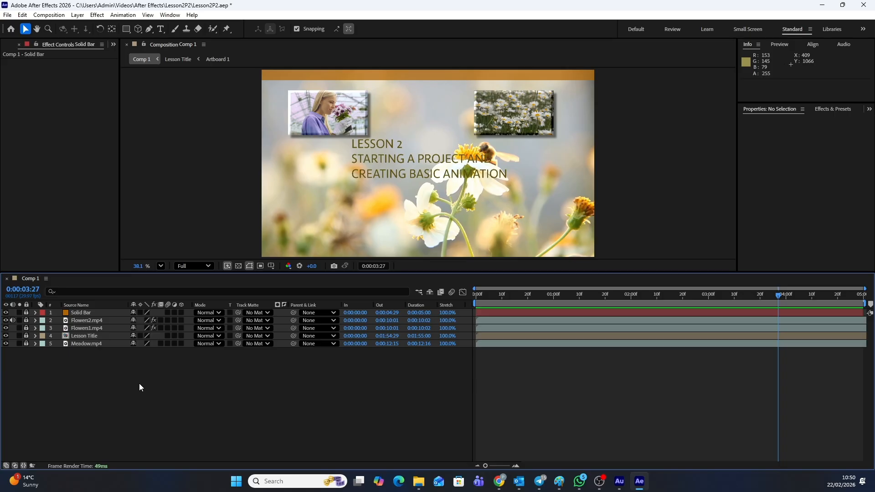